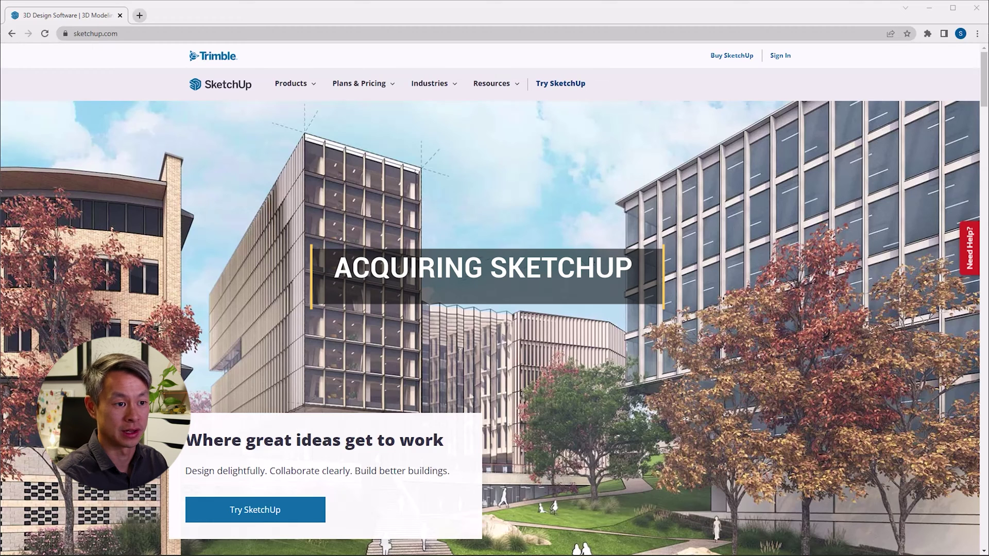
Step: Open the Try SketchUp page and show the trial and free options for personal projects
left_click(254, 509)
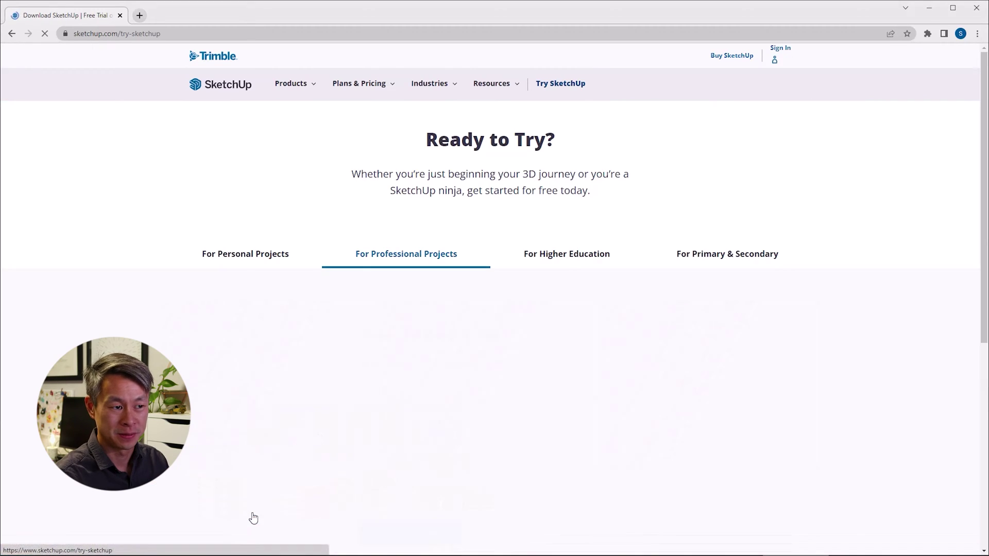
left_click(246, 258)
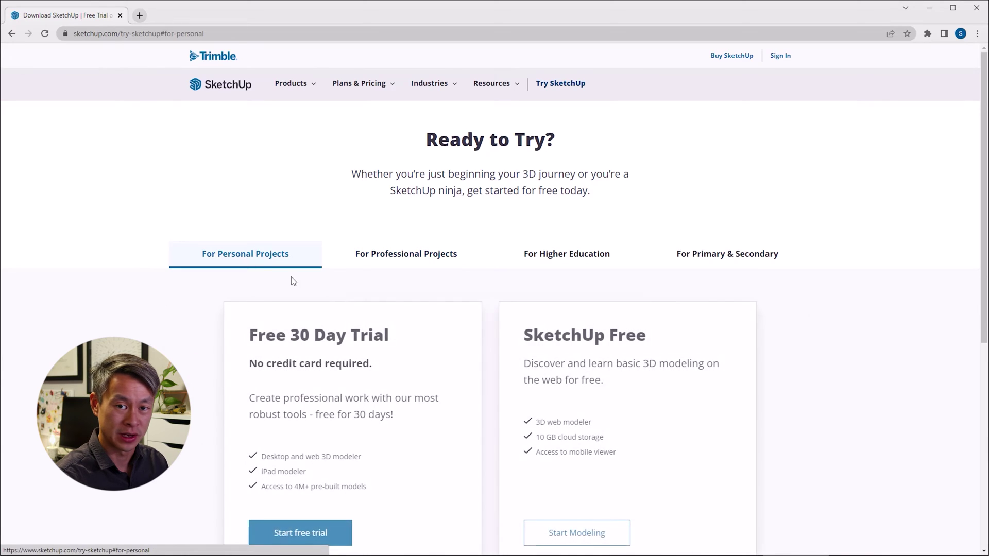
scroll(570, 379, "down", 2)
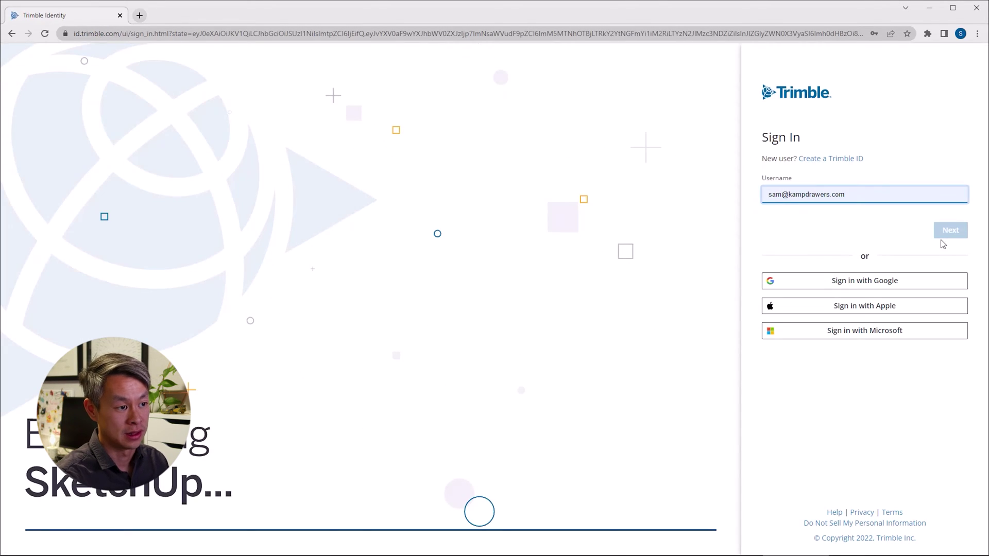
Step: Sign in to the Trimble account with the prefilled username and the saved account password
left_click(950, 218)
left_click(951, 230)
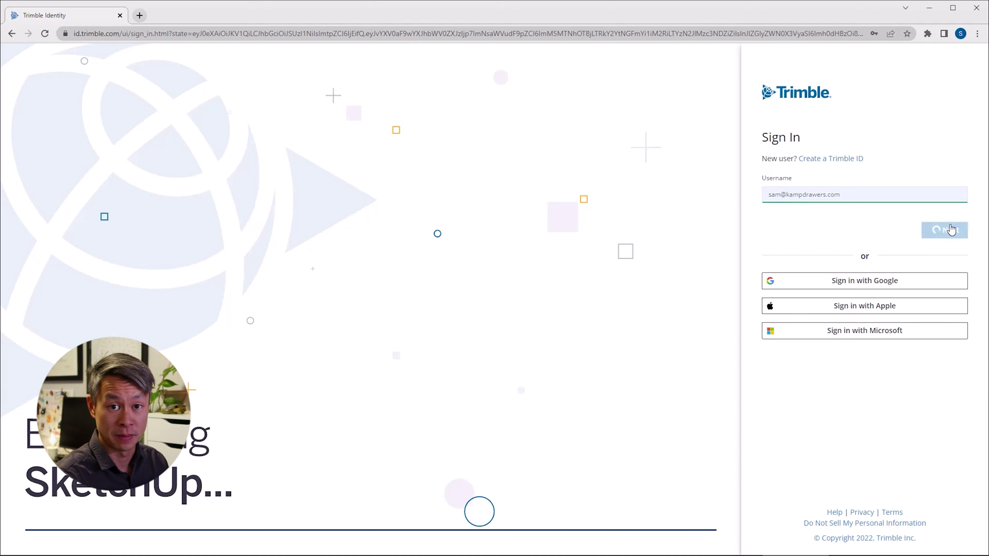
left_click(930, 200)
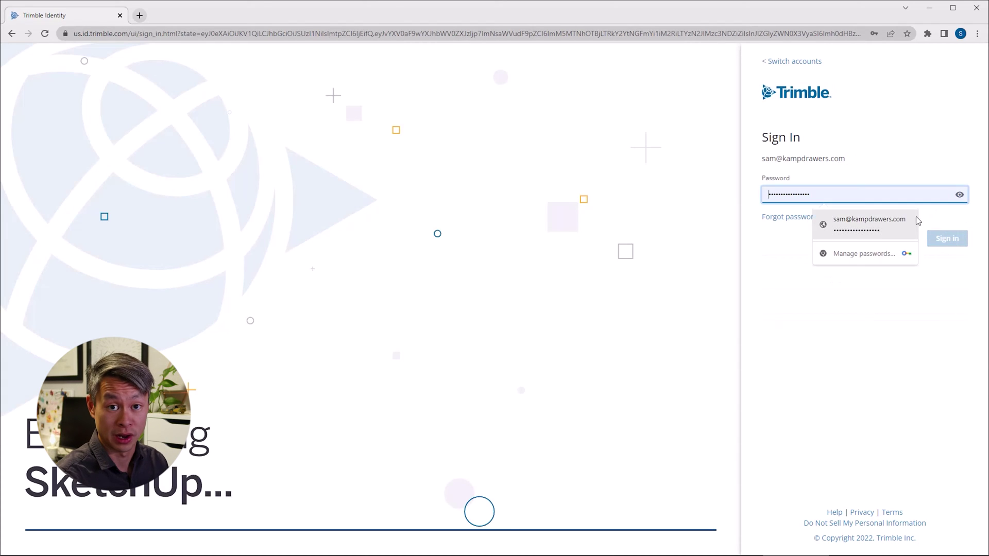
left_click(907, 218)
left_click(946, 238)
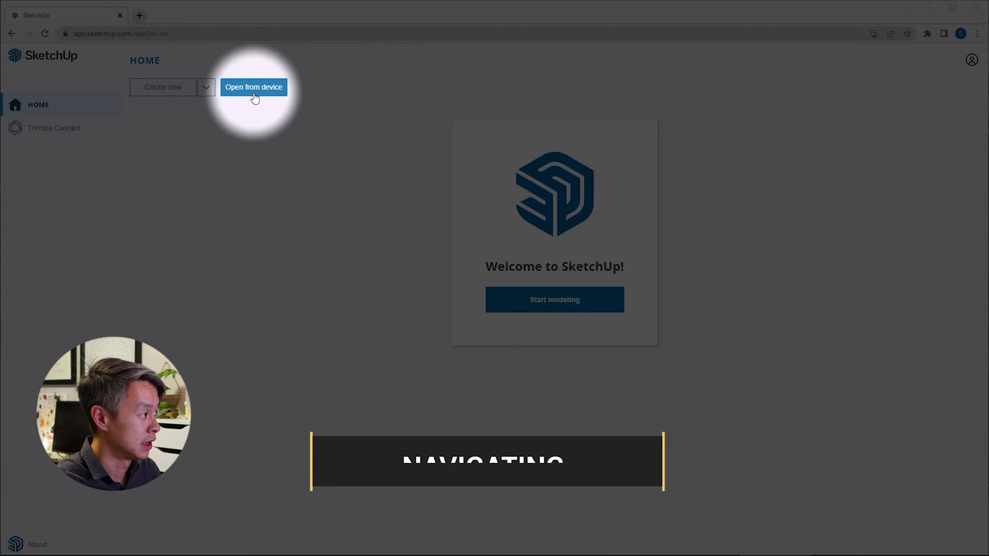
Step: Open the KAMP Drawers Mk.3 model from the device and accept opening it as a large model
left_click(254, 94)
double_click(98, 97)
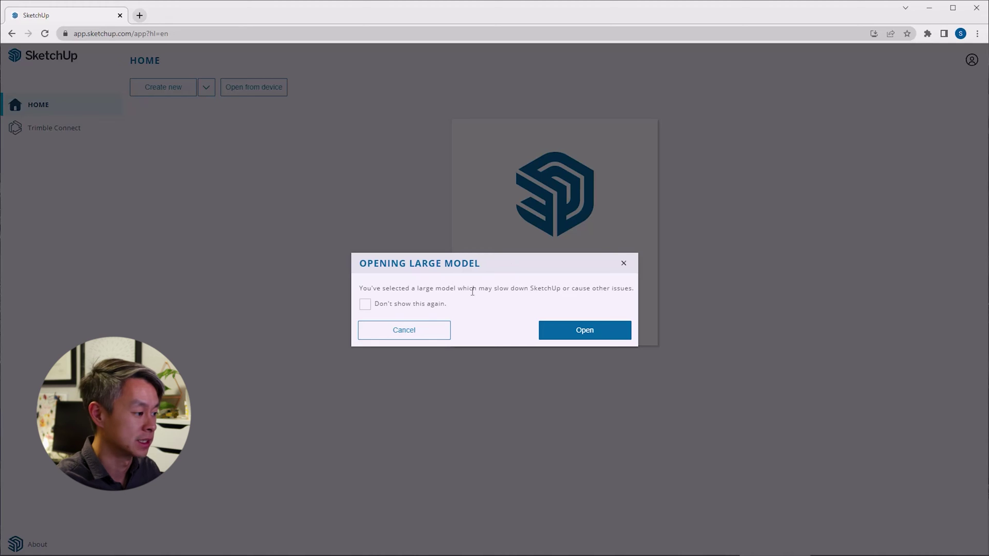
left_click(564, 332)
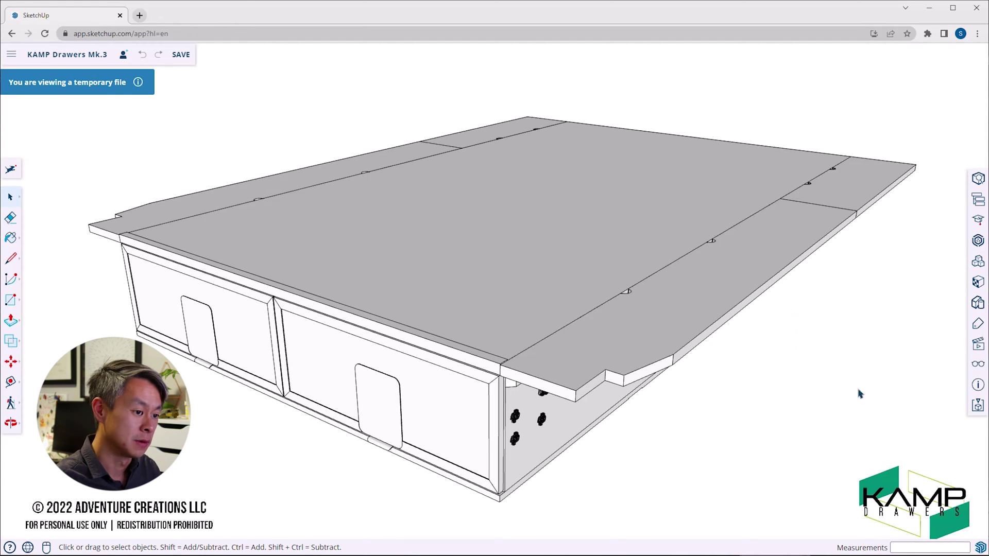
Step: Show the model's scenes and view All Hardware, Bottom, Storage Drawer and Box Interior
left_click(977, 347)
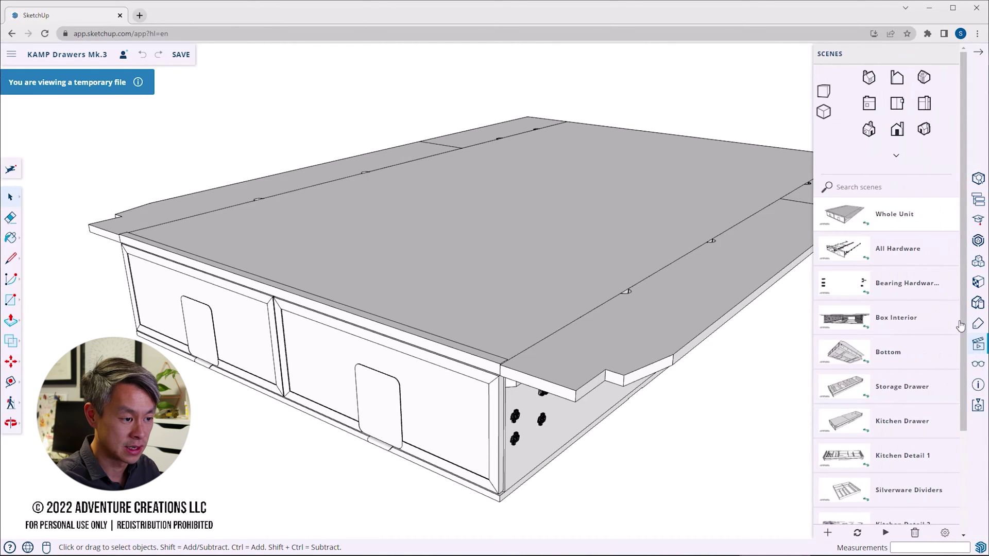
left_click(853, 254)
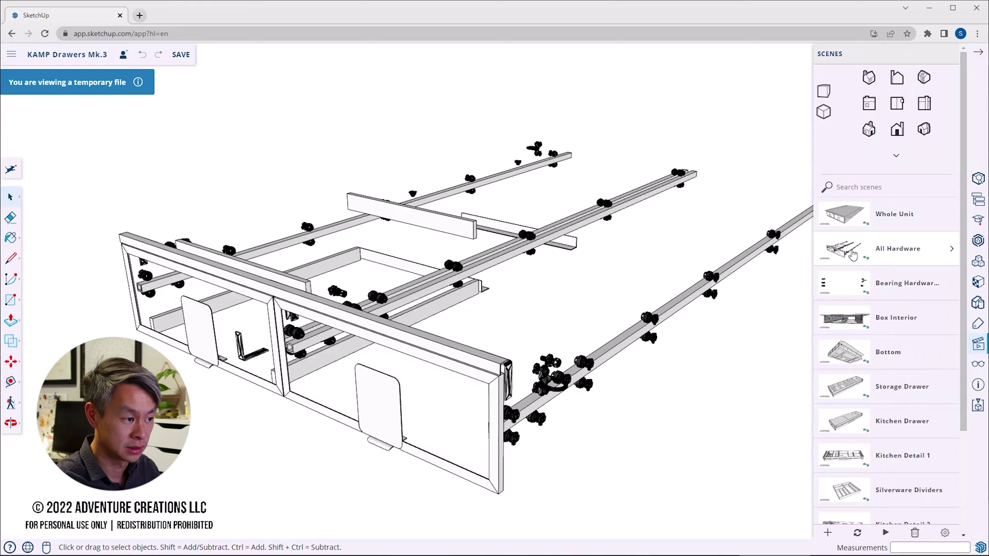
left_click(845, 353)
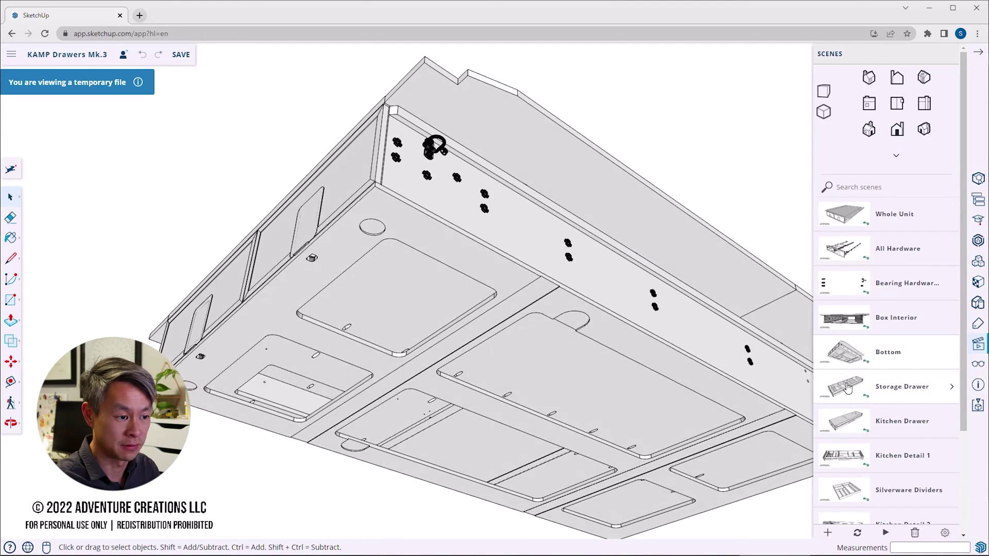
left_click(848, 385)
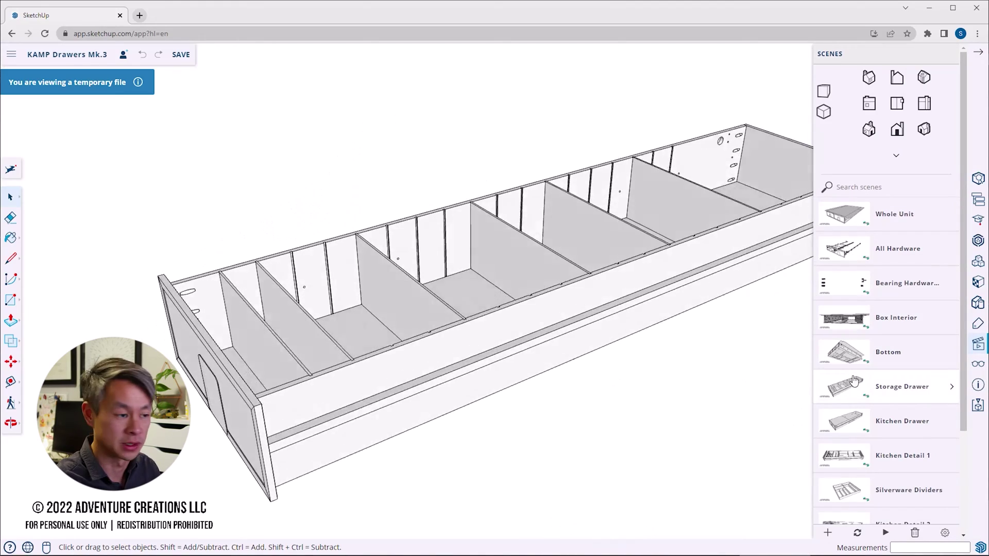
left_click(840, 321)
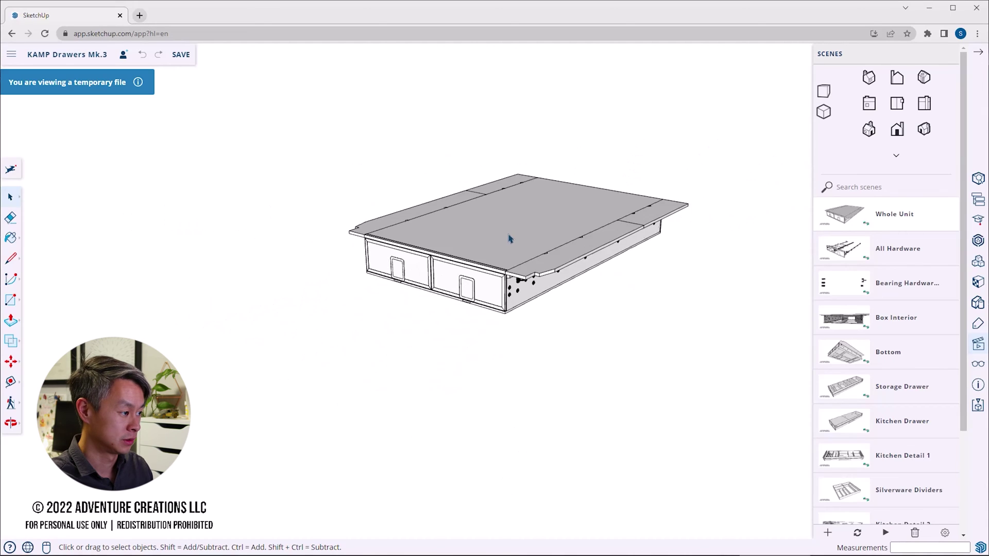
Step: Examine the whole drawer unit by zooming, orbiting round to its front face and panning across it
scroll(509, 234, "up", 4)
scroll(517, 238, "up", 3)
scroll(517, 238, "down", 4)
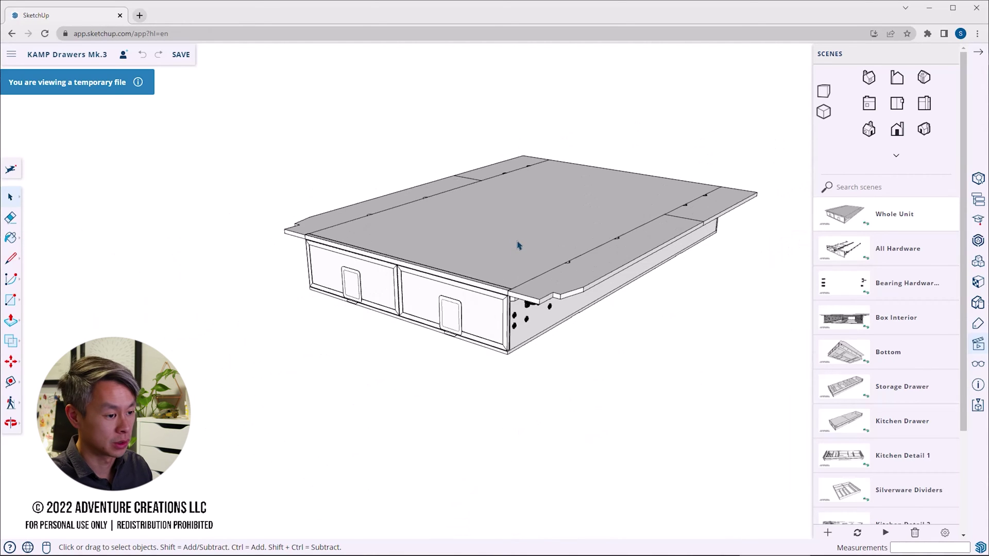
middle_click_drag(519, 245, 497, 280)
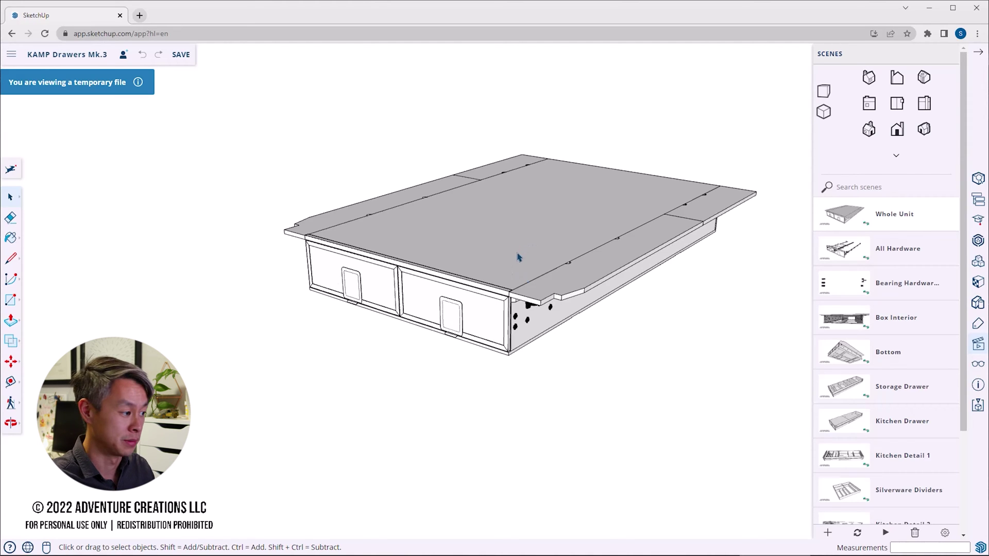
middle_click_drag(512, 279, 591, 272)
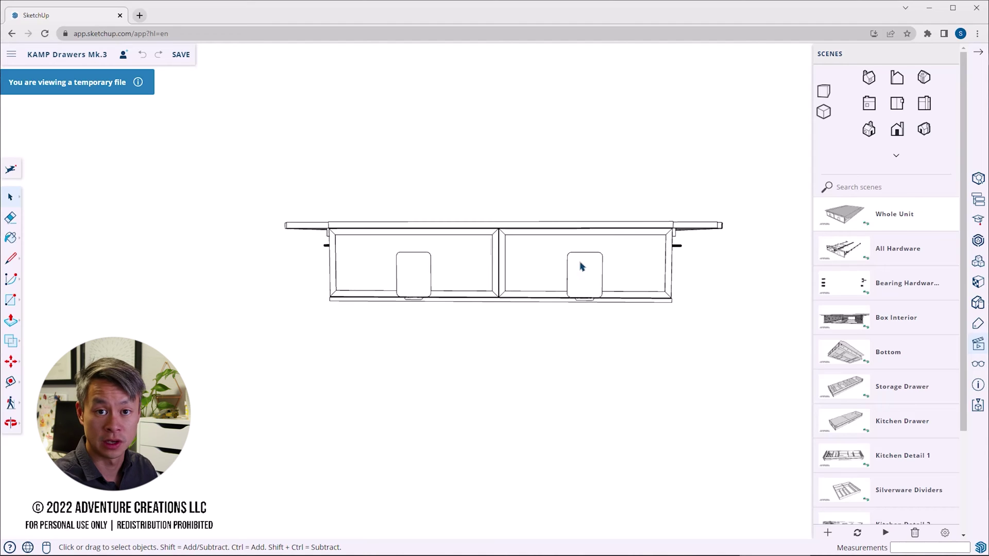
key("shift")
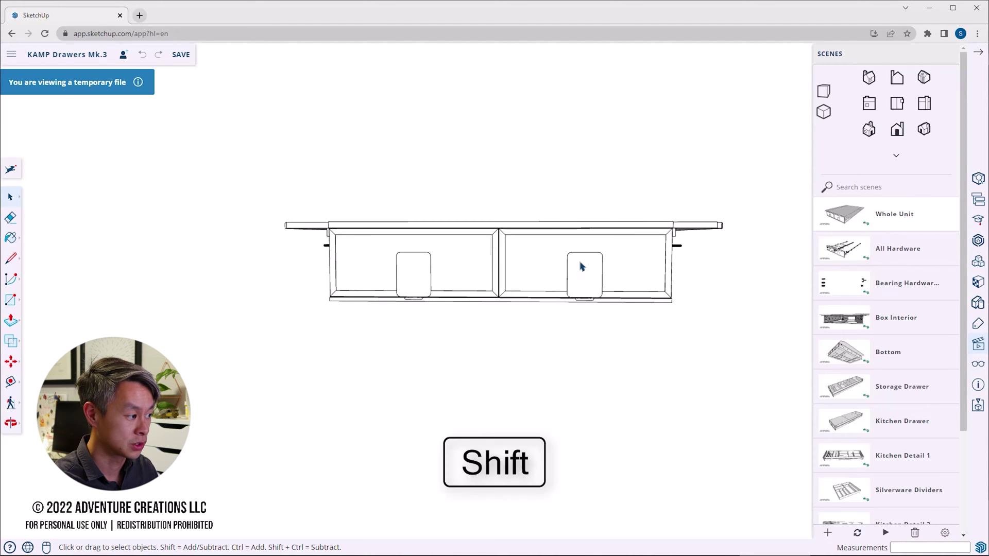
middle_click_drag(591, 263, 527, 305)
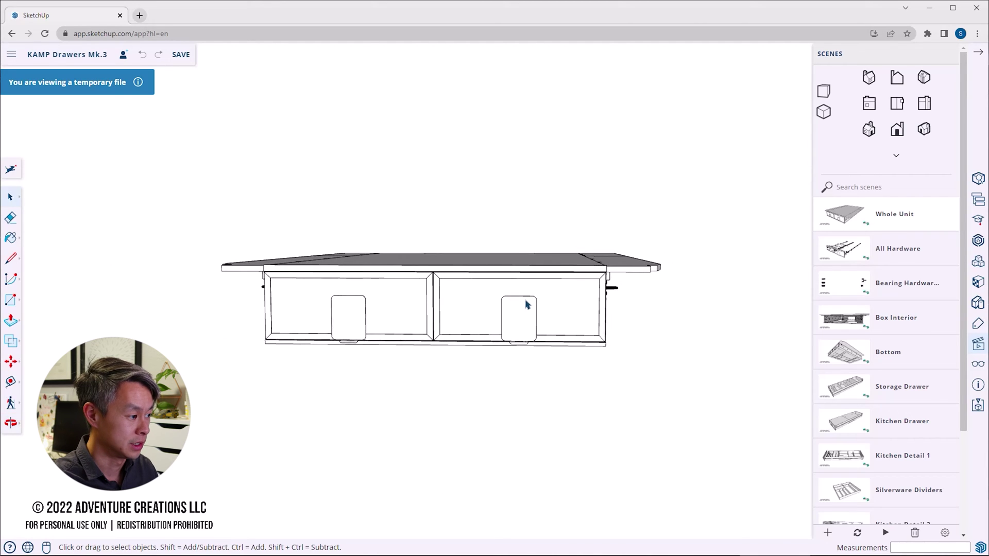
scroll(527, 305, "up", 2)
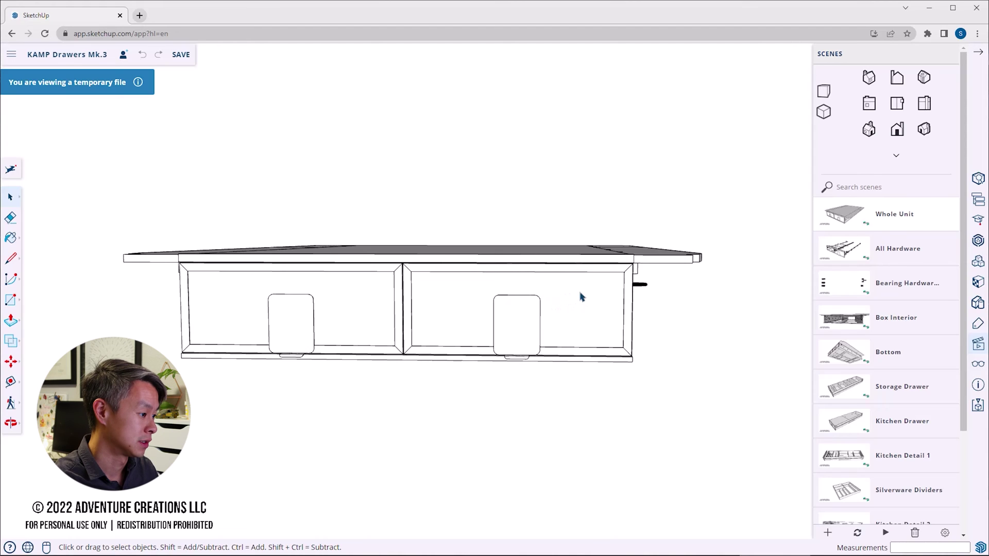
scroll(522, 309, "down", 2)
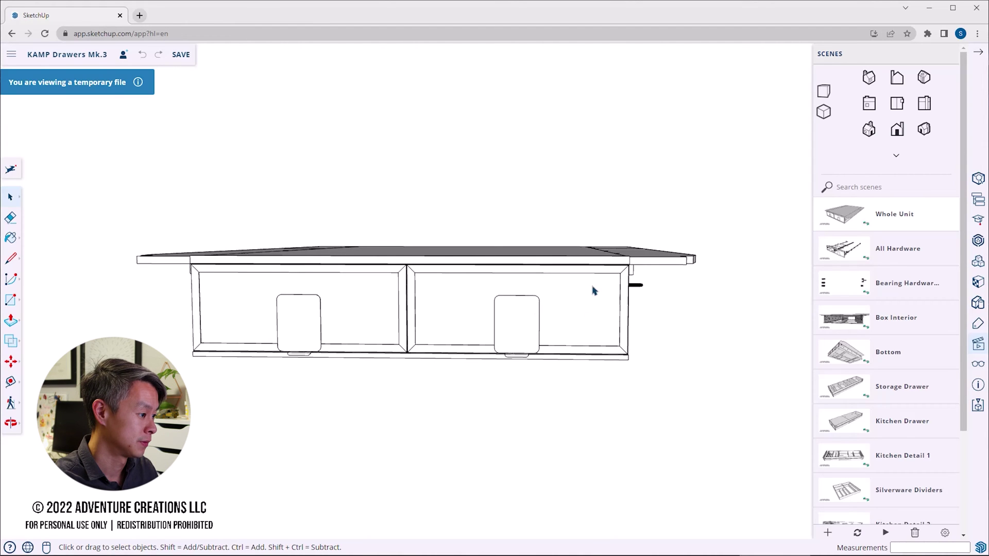
Step: Examine the drawer unit's front and side from several angles with the Orbit tool and panning
key("o")
left_click_drag(592, 289, 499, 283)
key("space")
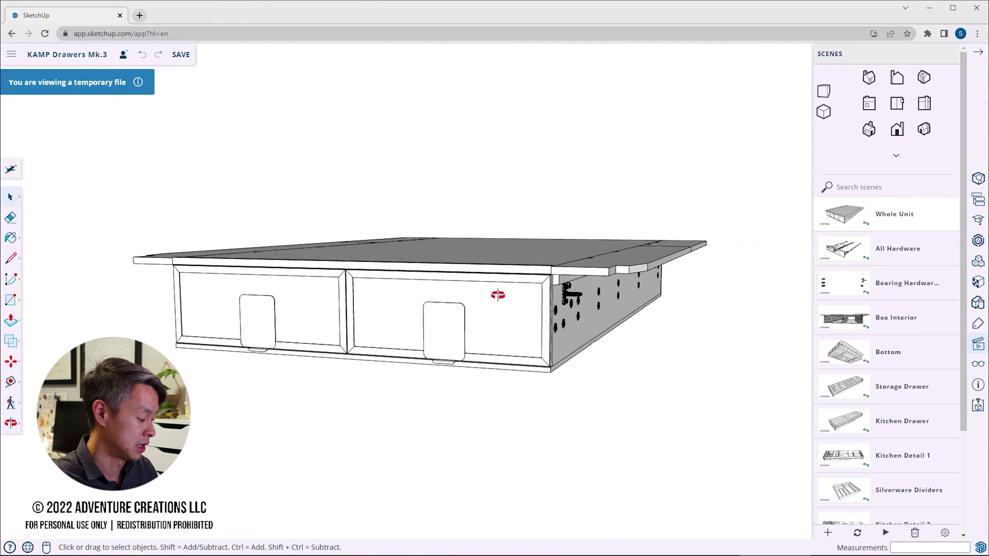
key("o")
left_click_drag(503, 299, 376, 325)
key("space")
middle_click_drag(376, 325, 257, 325)
middle_click_drag(530, 299, 477, 325, "shift")
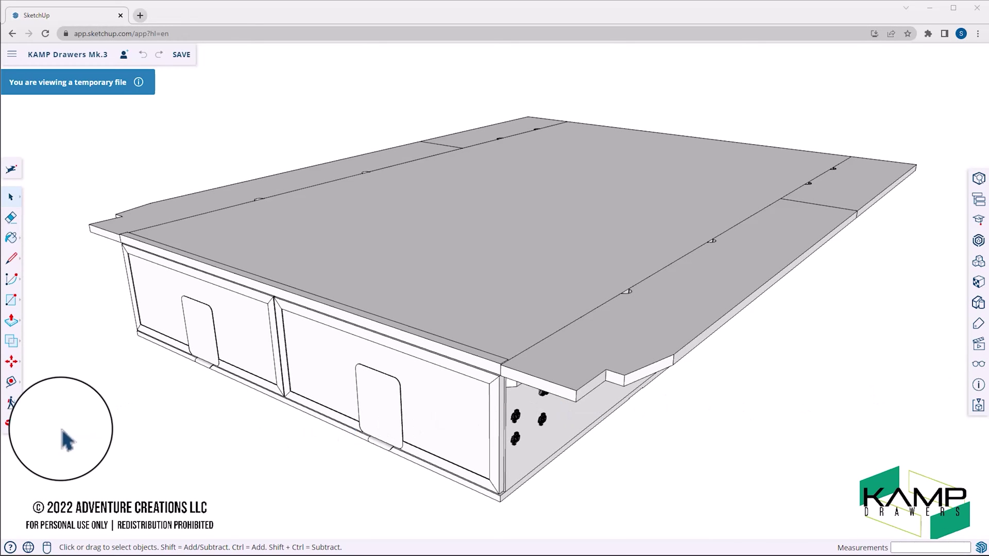
Step: View the drawer unit using the Orbit, Pan and Zoom tools in turn
left_click(11, 421)
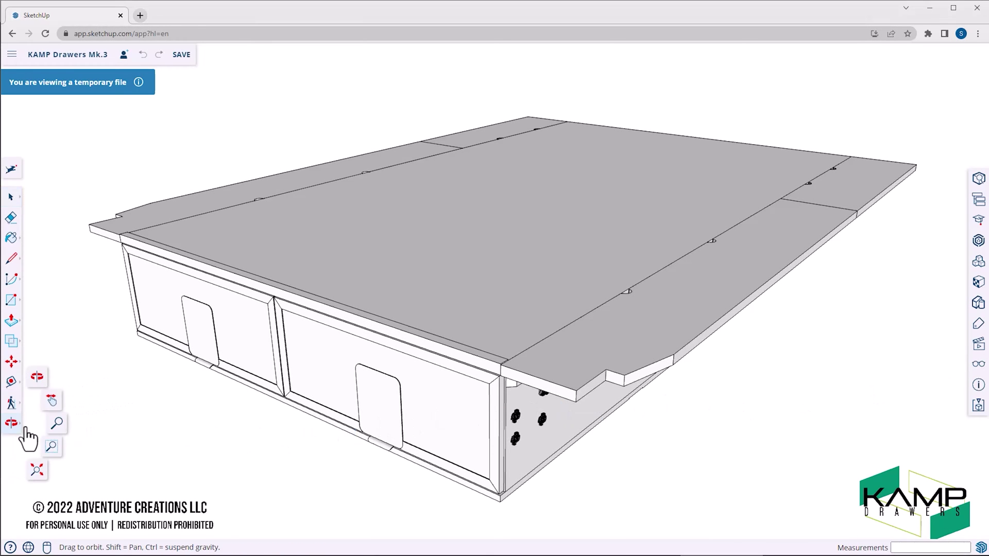
left_click_drag(214, 335, 132, 417)
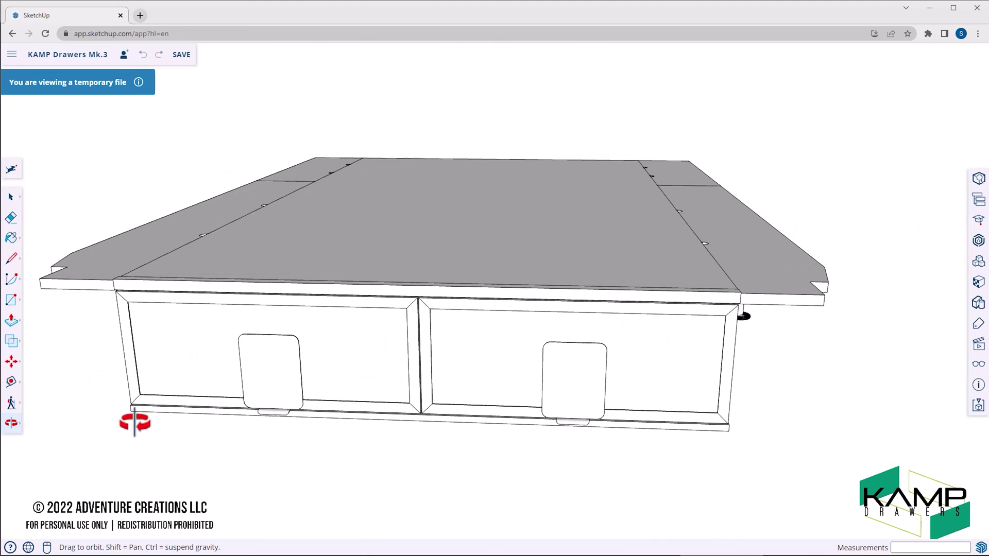
left_click(12, 422)
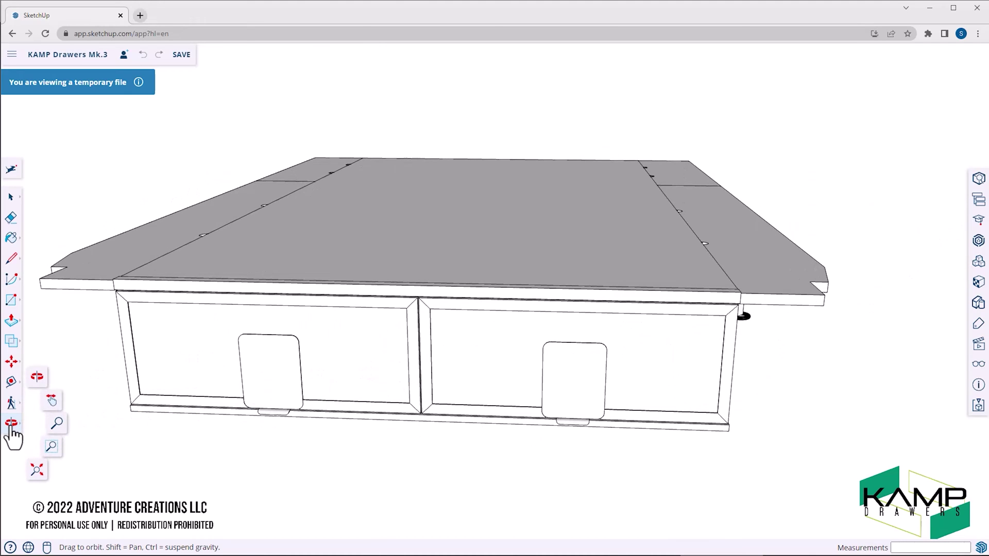
left_click(51, 402)
left_click_drag(211, 379, 407, 378)
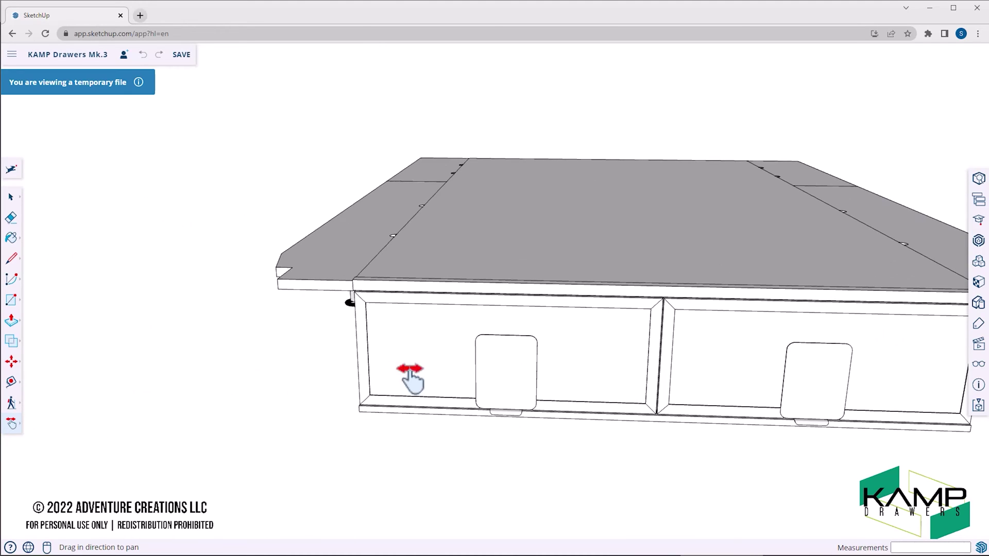
left_click(11, 423)
left_click(55, 426)
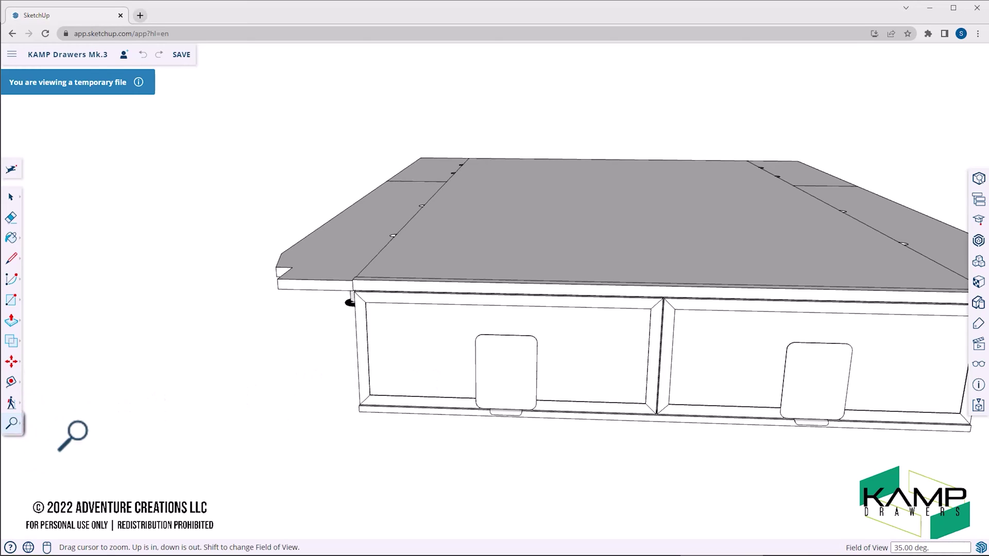
left_click_drag(568, 231, 535, 209)
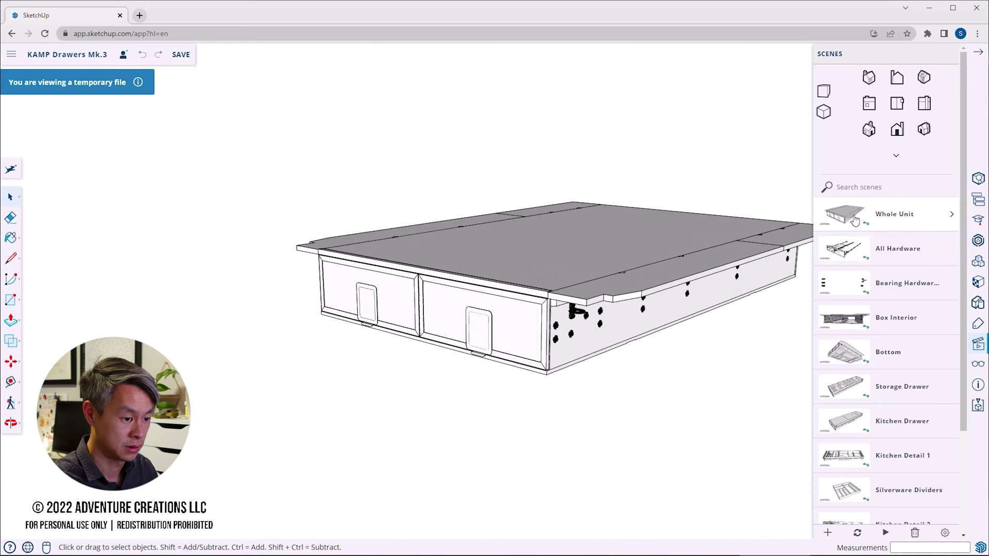
Step: Restore the Whole Unit scene and hide the long notched wing panel above the side with the exposed hardware
left_click(855, 220)
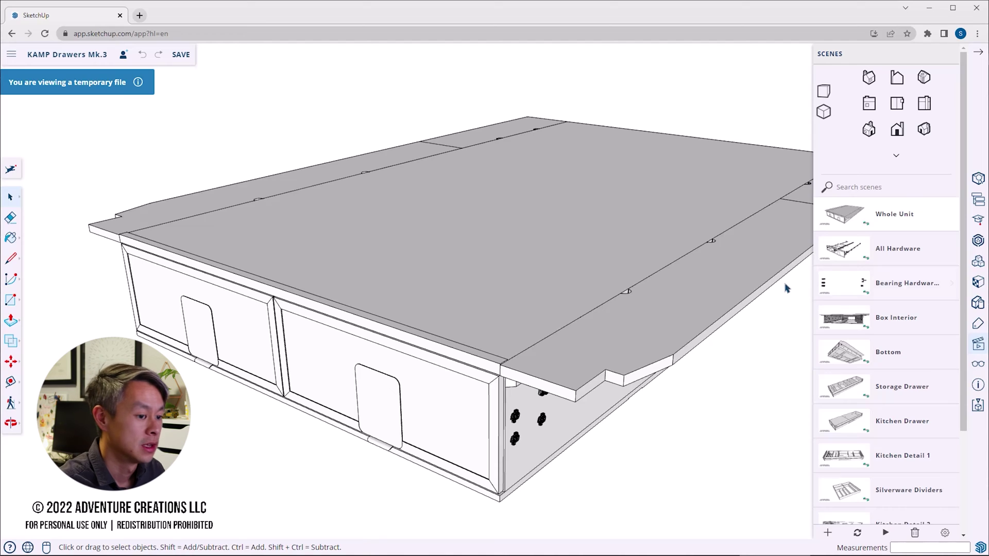
left_click(654, 320)
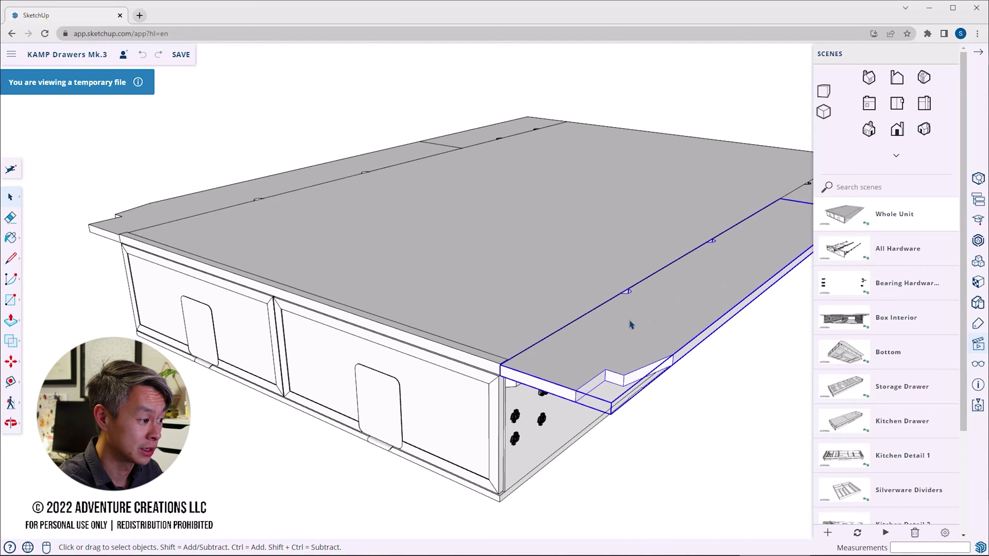
right_click(631, 324)
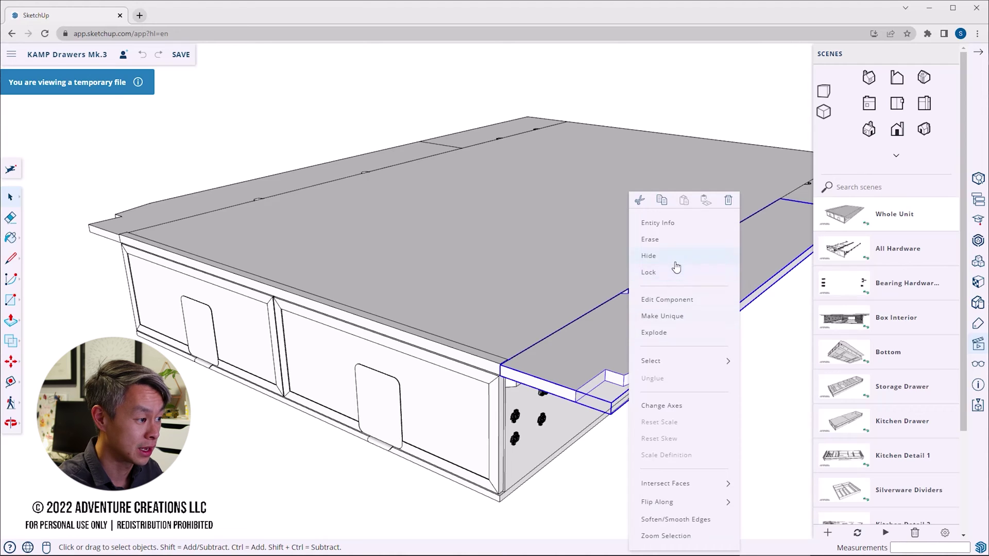
left_click(648, 256)
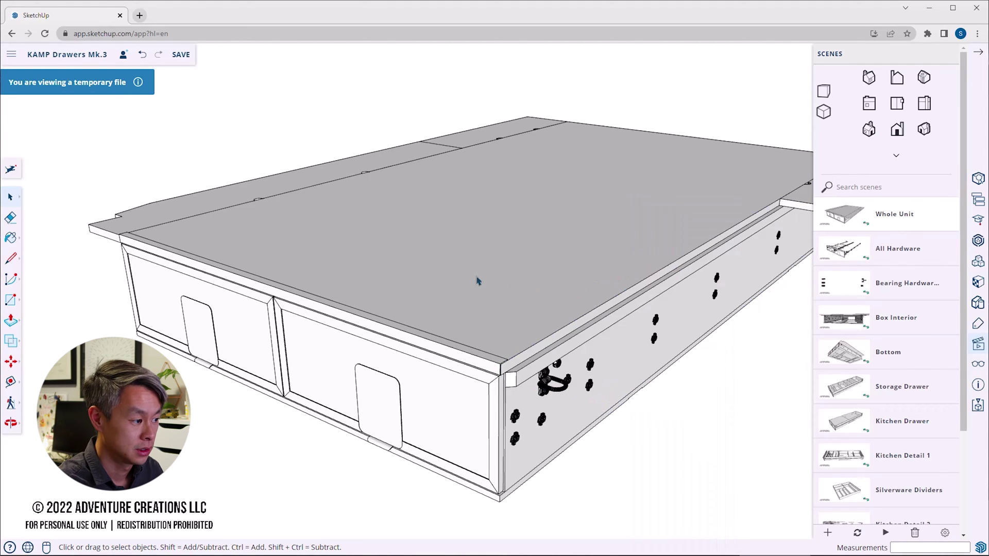
Step: Hide the three remaining wing panels together, and hide the large top panel covering the drawers
scroll(477, 280, "down", 3)
middle_click_drag(587, 241, 520, 282)
scroll(512, 295, "up", 3)
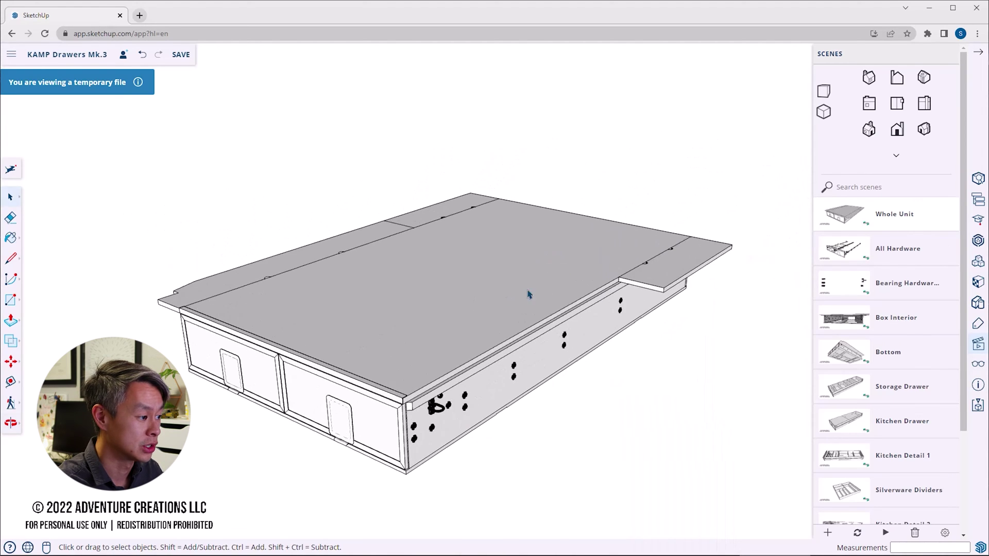
left_click(668, 275, "shift")
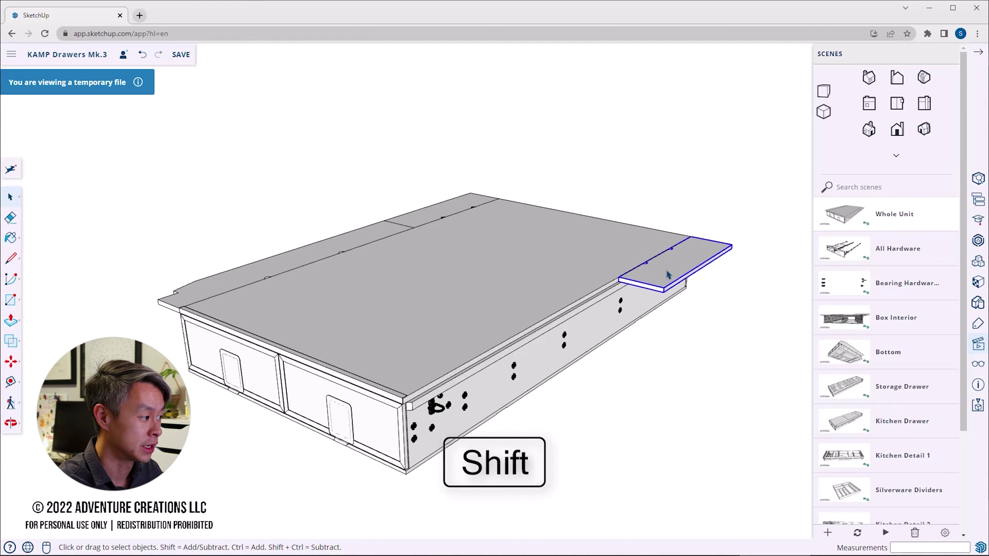
left_click(332, 250, "shift")
left_click(430, 216, "shift")
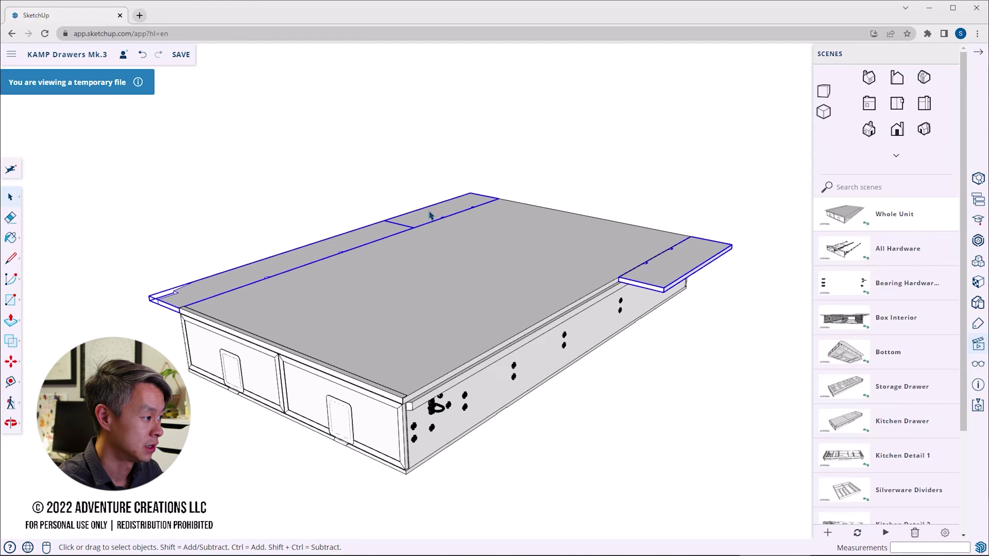
right_click(431, 216)
left_click(449, 275)
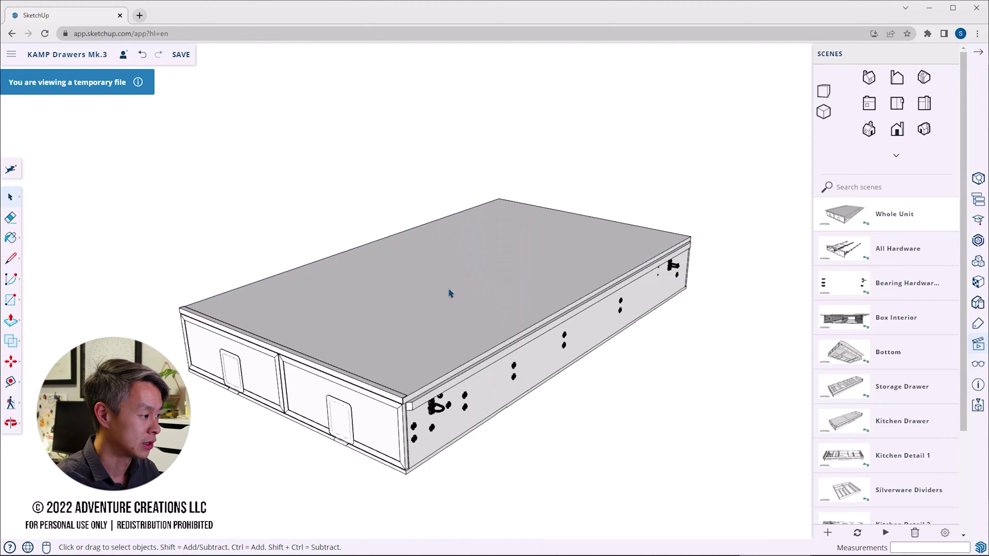
right_click(444, 296)
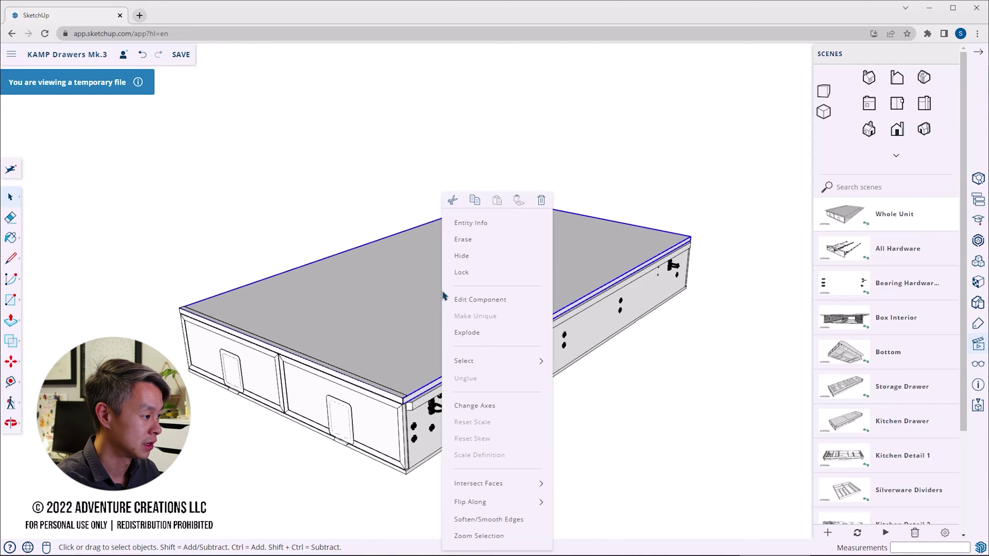
left_click(461, 256)
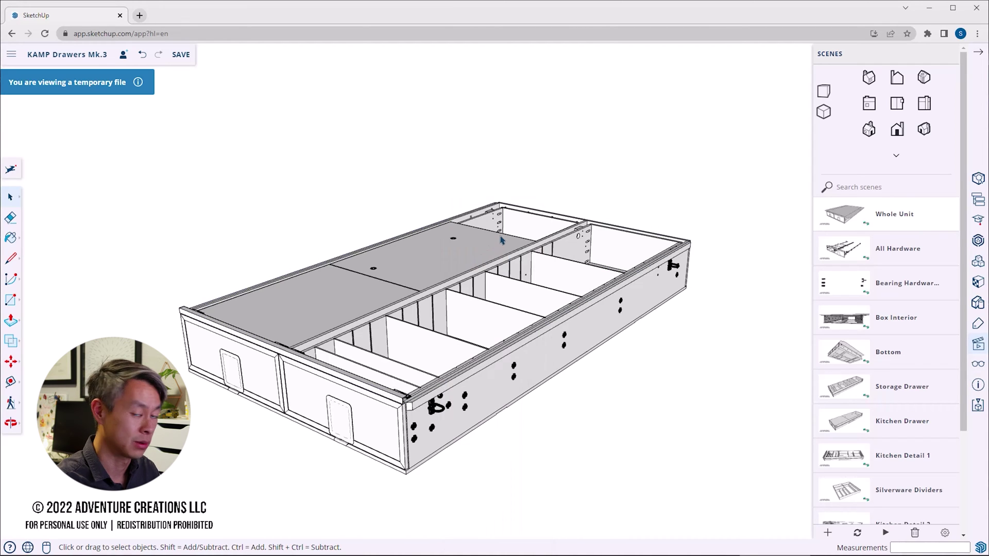
Step: Hide the two flat panels covering the kitchen drawer: the front one and the one with two round holes
middle_click_drag(460, 223, 317, 365)
scroll(350, 324, "up", 4)
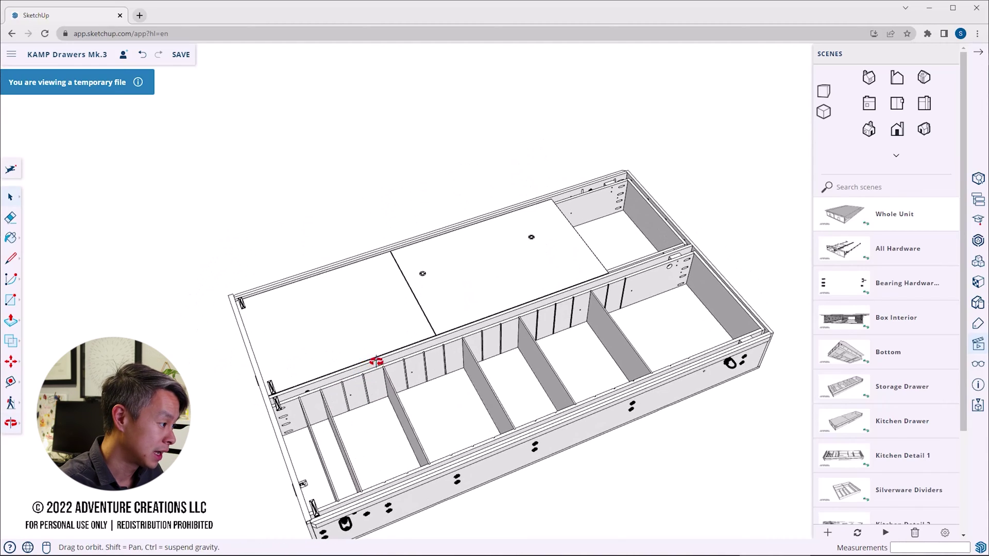
middle_click_drag(346, 380, 305, 309)
right_click(304, 305)
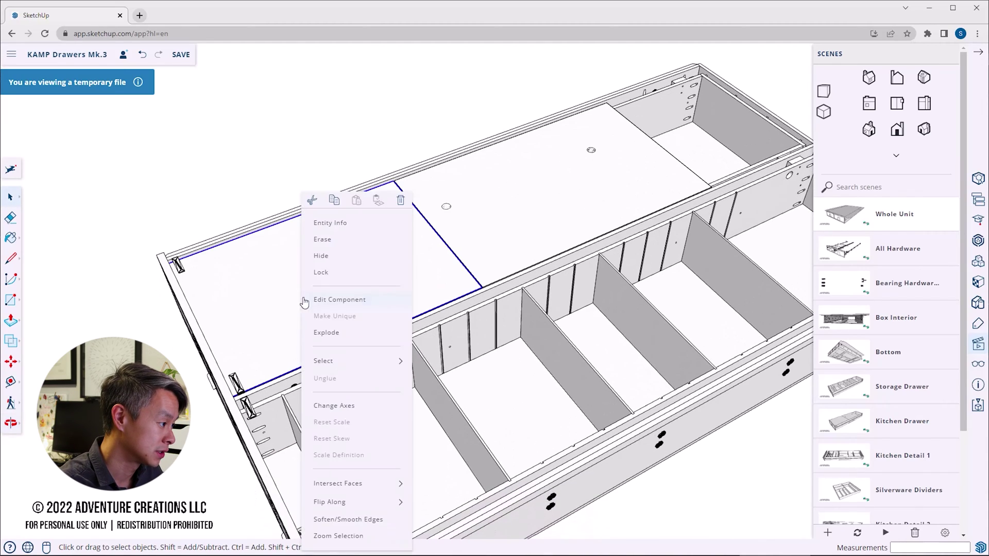
right_click(320, 272)
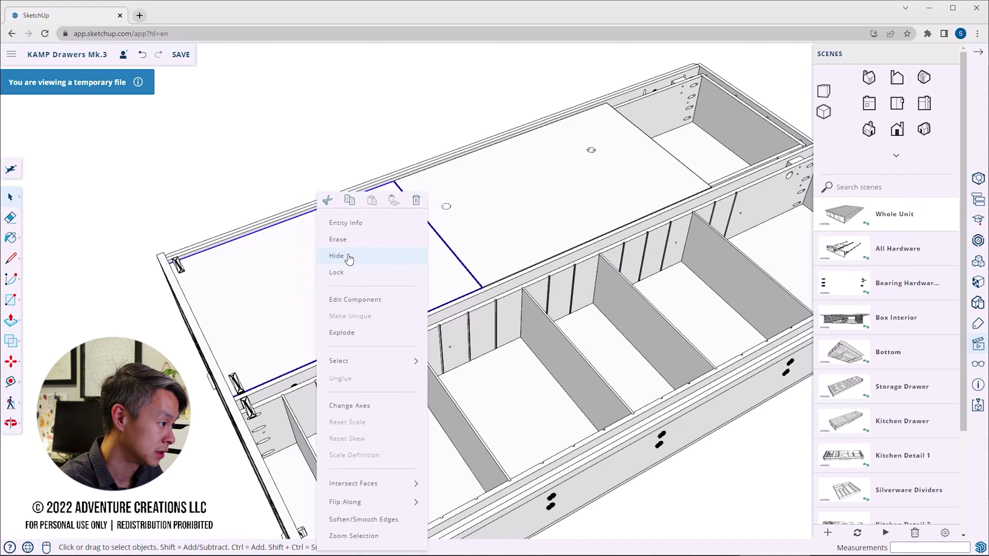
left_click(338, 256)
right_click(479, 227)
right_click(499, 222)
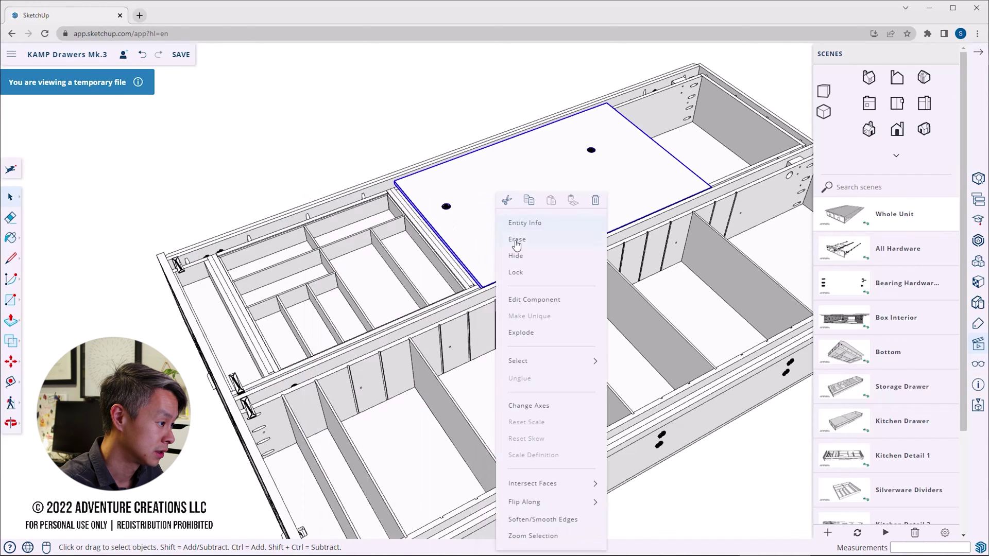
left_click(516, 257)
Step: Isolate the kitchen drawer's left side wall and silverware bottom panel by inverting the selection and hiding everything else
scroll(288, 260, "up", 5)
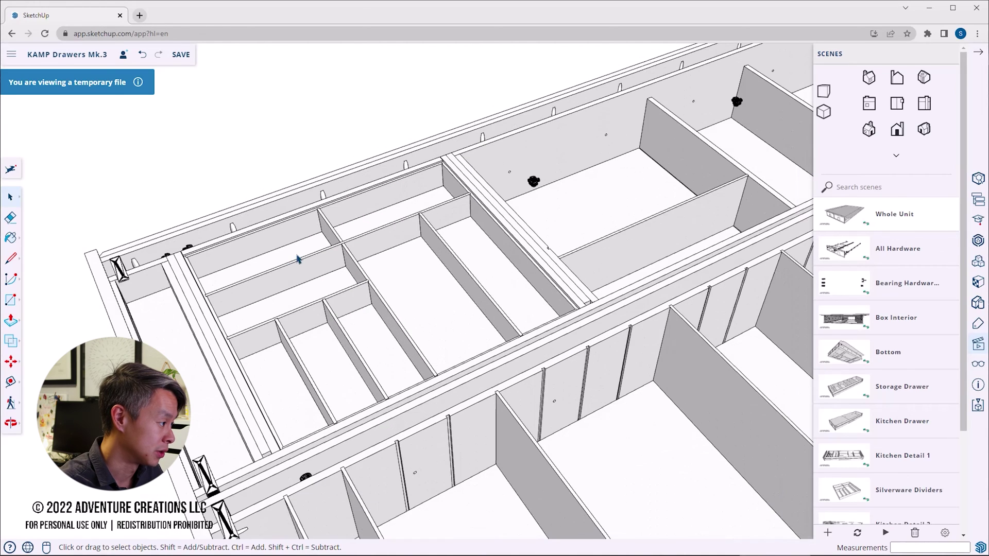
middle_click_drag(197, 328, 343, 269)
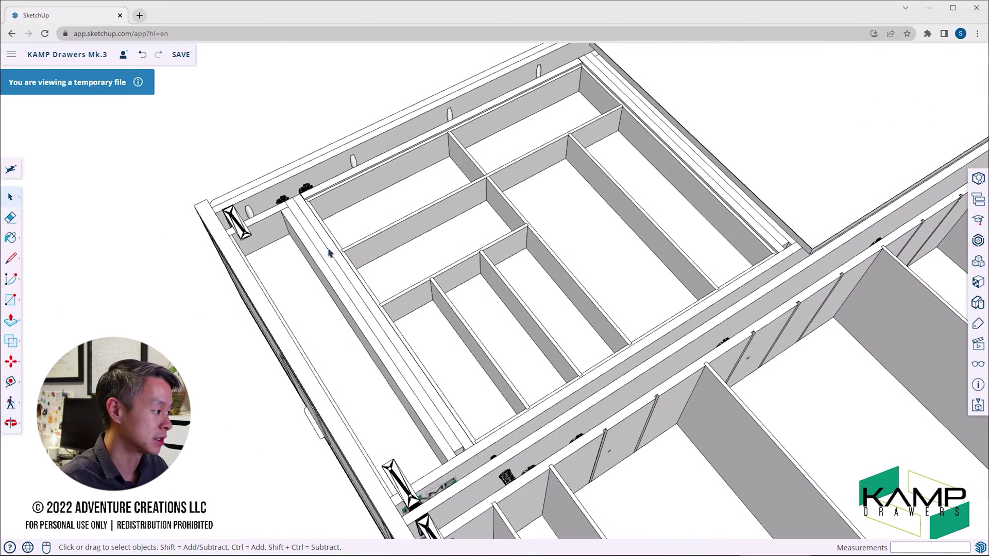
left_click(271, 236, "shift")
right_click(286, 284)
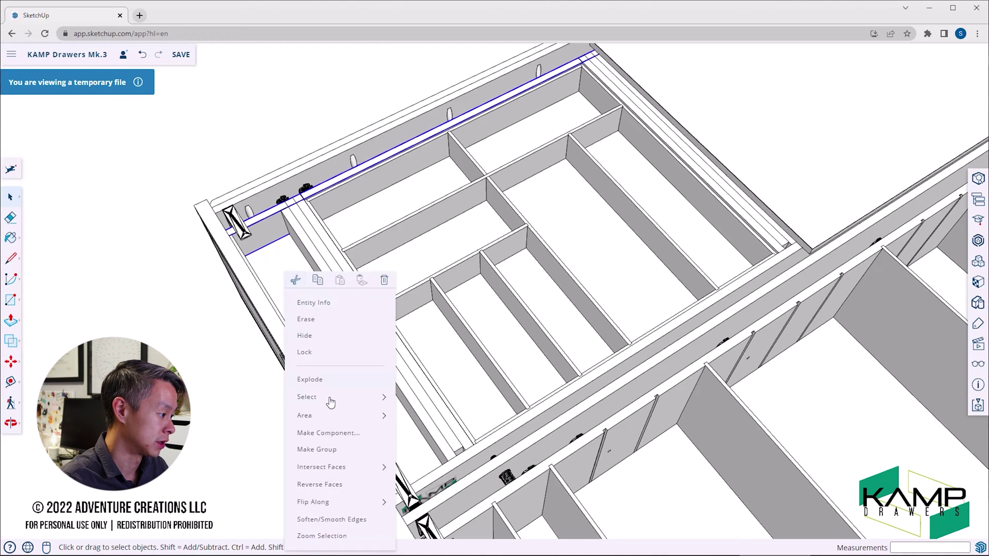
mouse_move(343, 397)
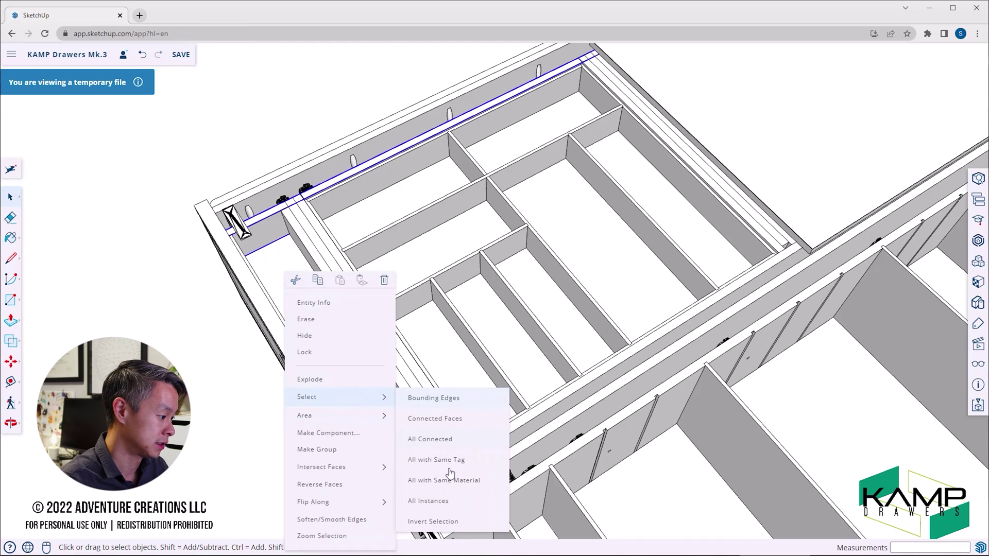
left_click(456, 522)
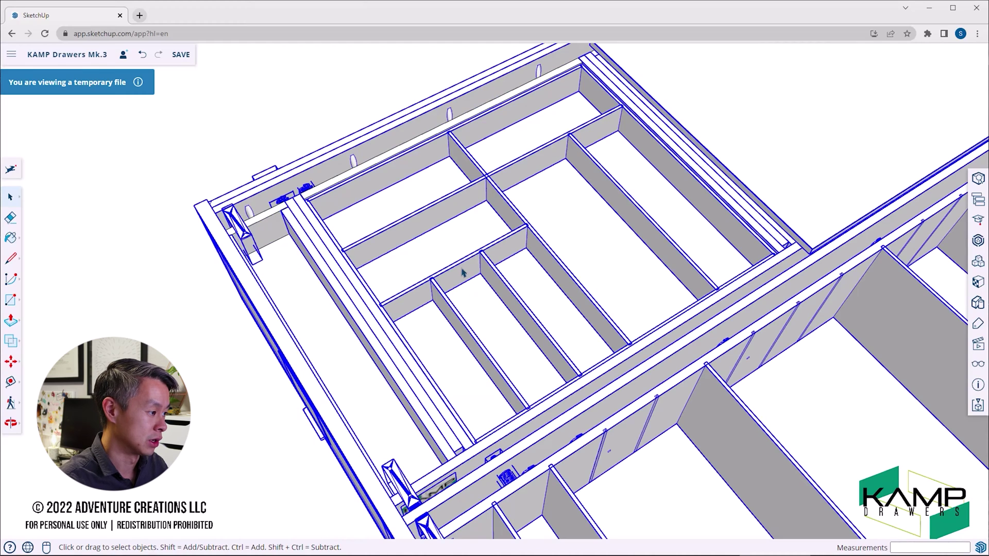
right_click(712, 101)
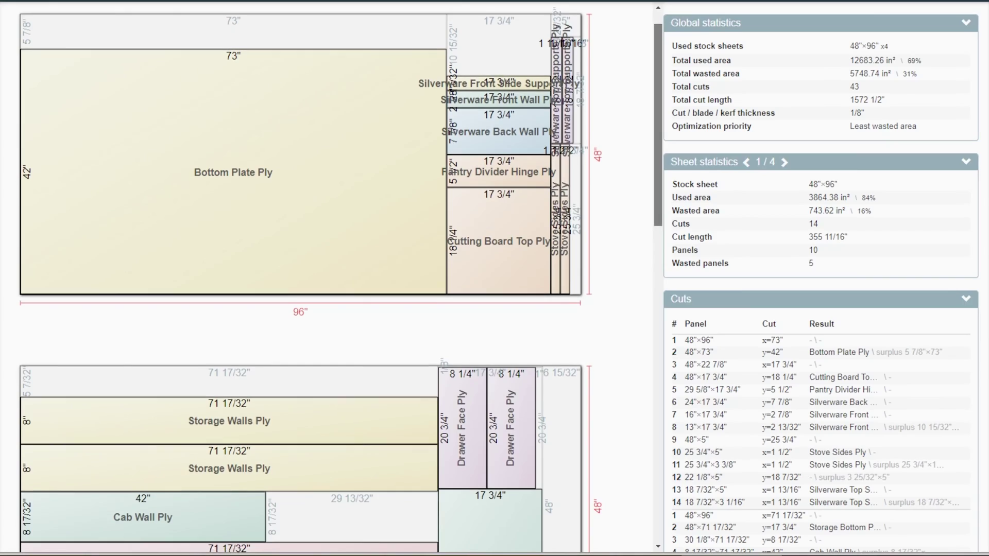
Step: Examine the plywood cut layouts across the 48"×96" stock sheets in the cut list
scroll(330, 278, "down", 3)
scroll(330, 278, "down", 5)
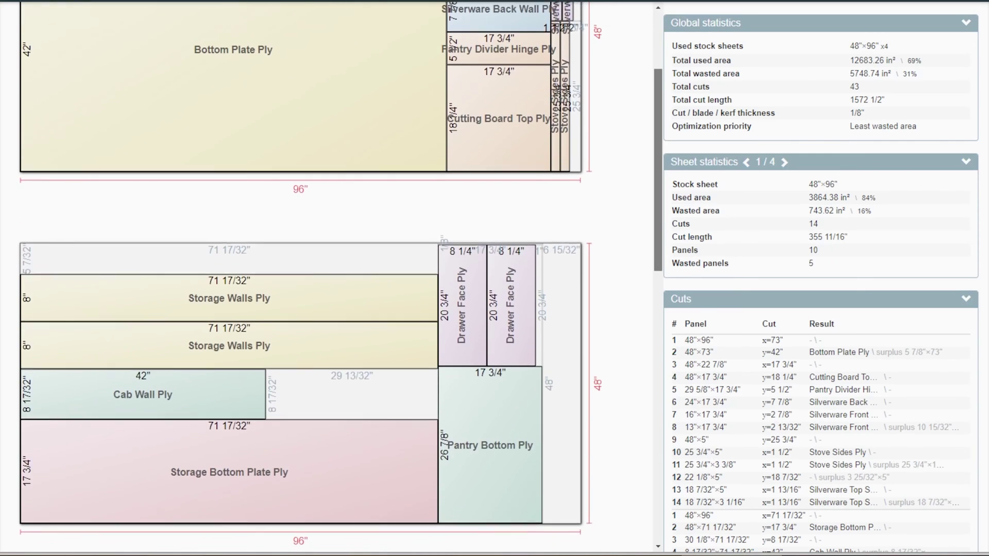
scroll(330, 278, "down", 4)
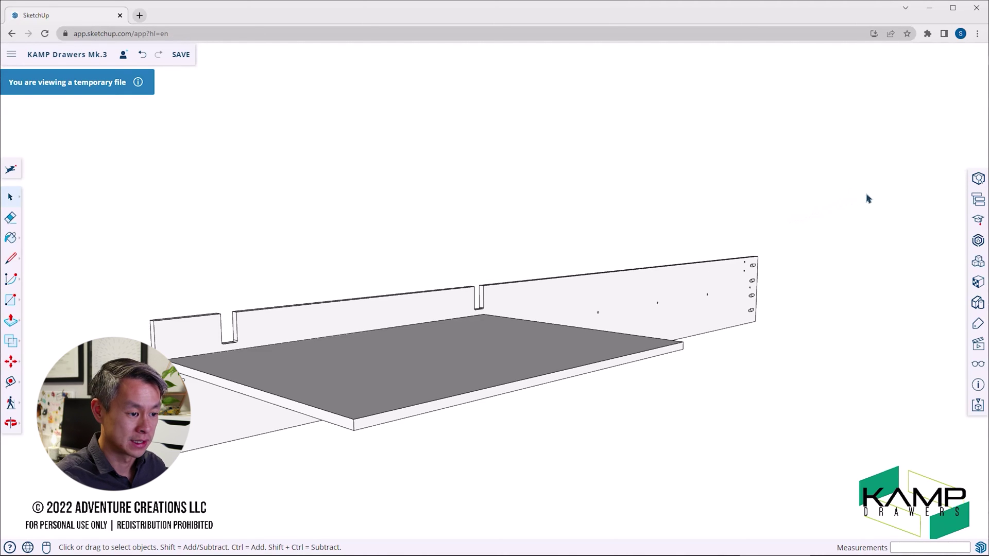
Step: Show Entity Info and check the component definition names of the silverware bottom panel and the side wall behind it
left_click(977, 179)
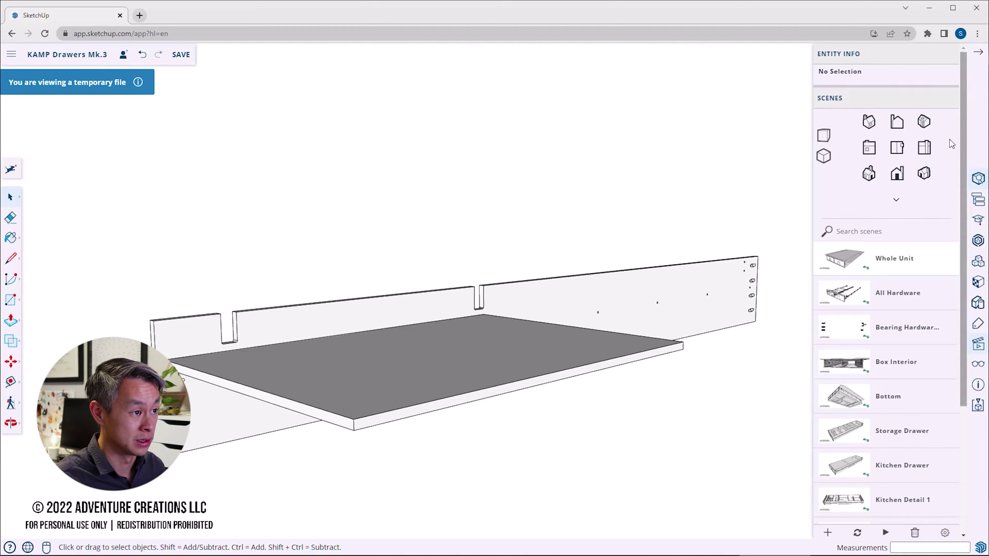
left_click(457, 366)
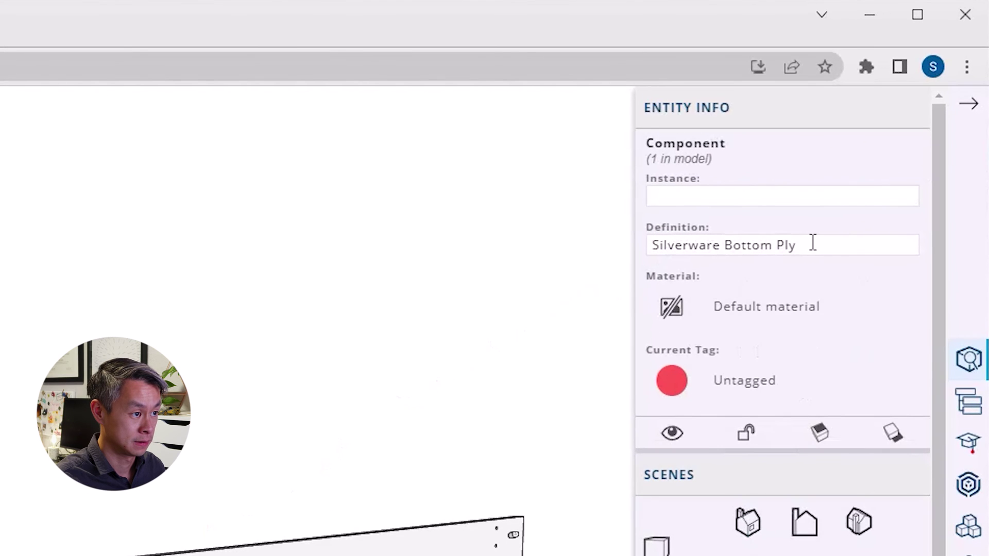
left_click_drag(900, 120, 834, 121)
left_click_drag(679, 245, 633, 242)
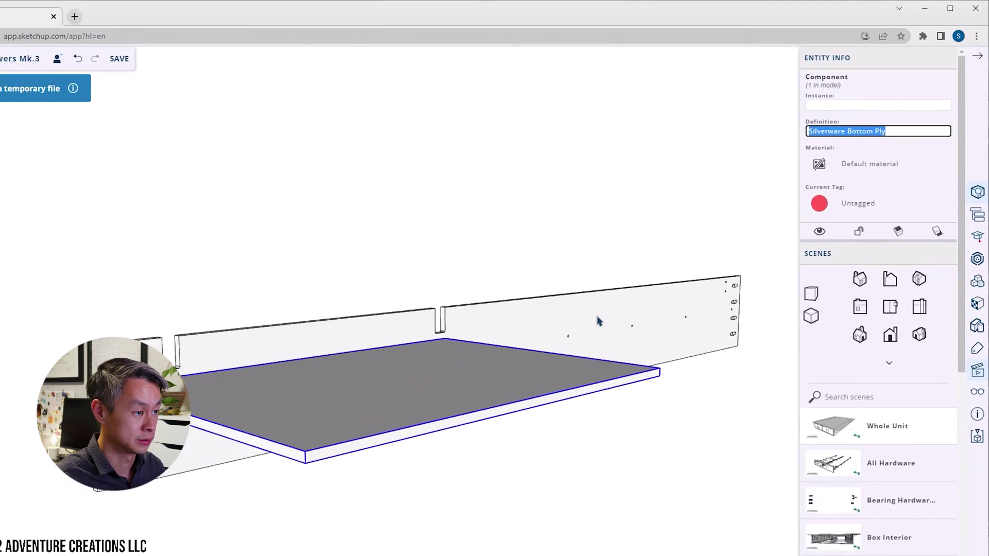
left_click(463, 434)
left_click_drag(919, 124, 787, 129)
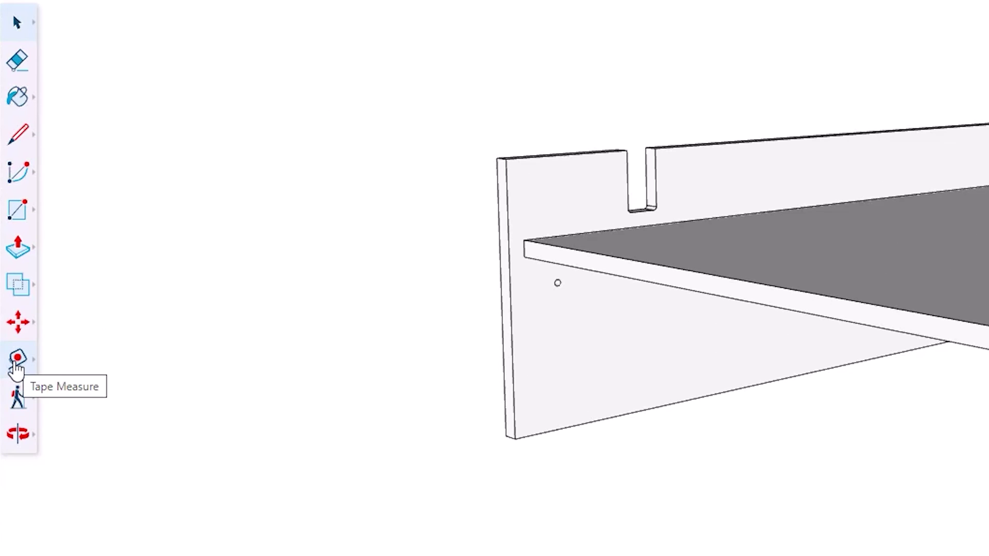
Step: Measure the side wall's top edge from its front corner to the first notch with Tape Measure
left_click(17, 360)
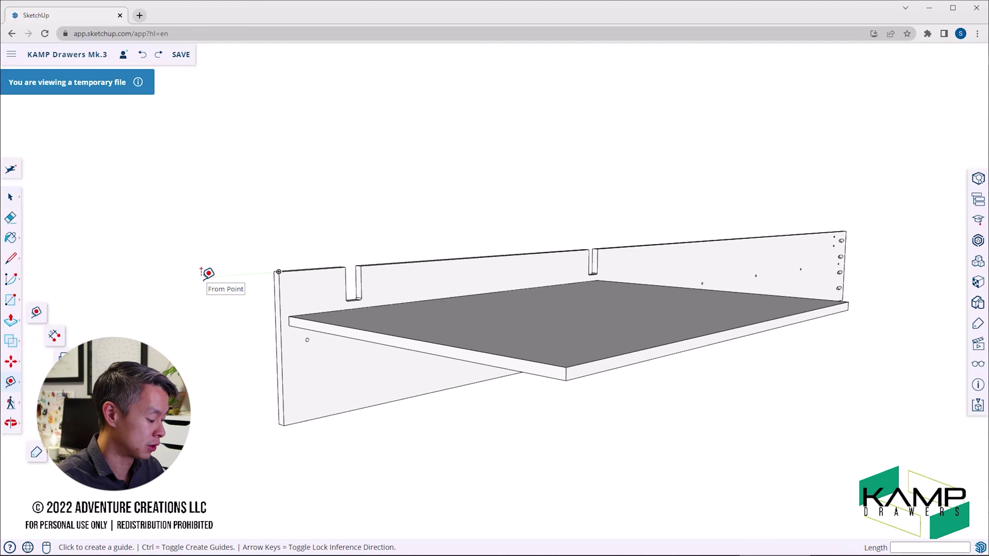
key("t")
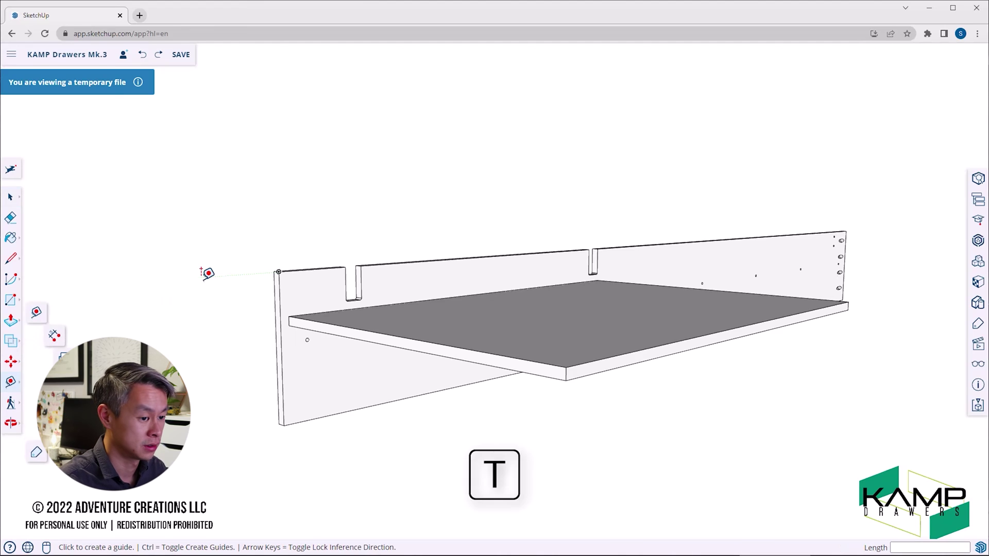
scroll(309, 265, "up", 5)
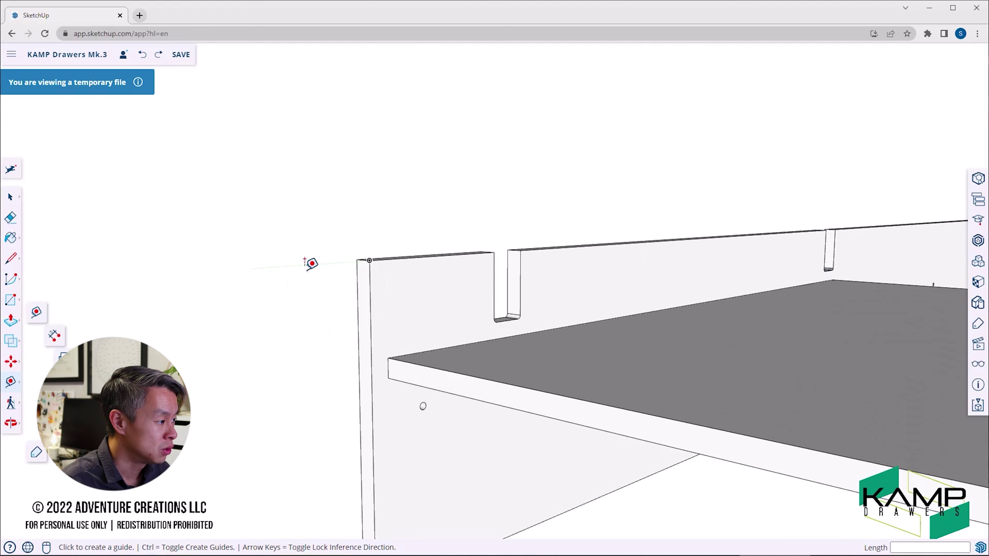
left_click(371, 254)
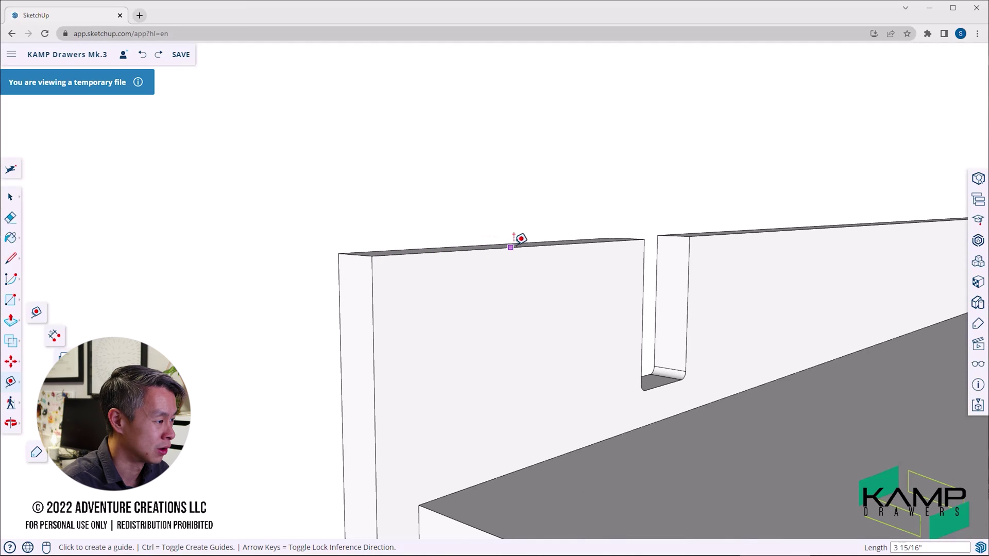
left_click(532, 236)
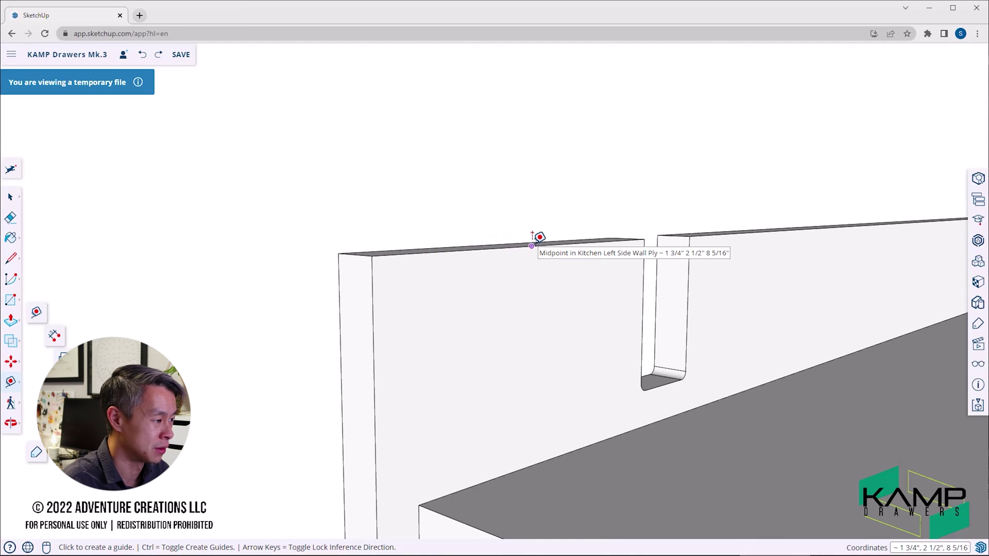
left_click(534, 236)
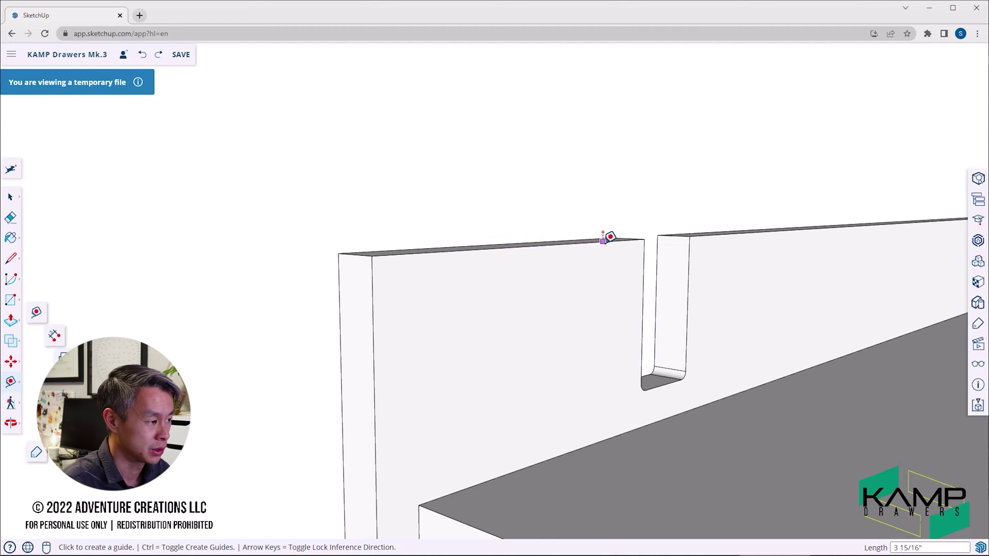
left_click(643, 233)
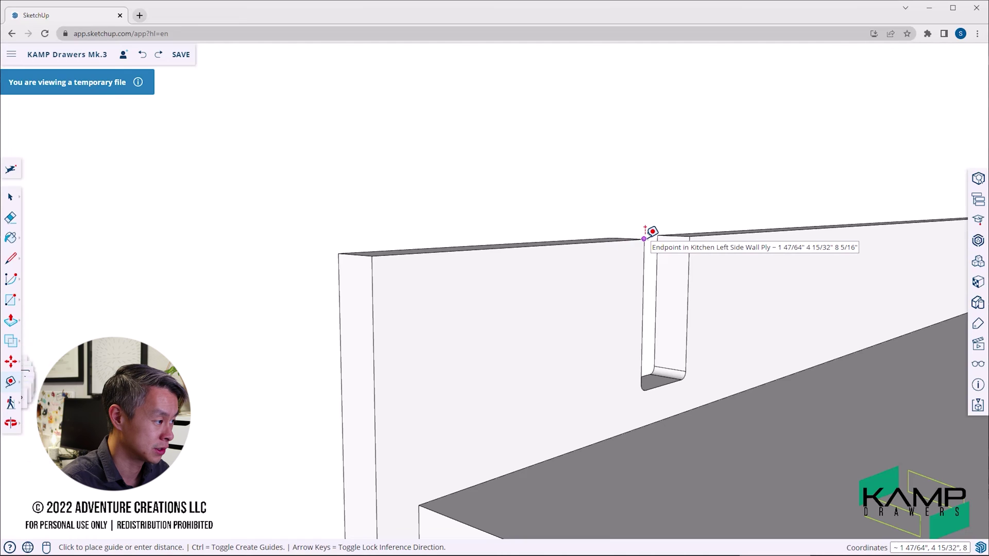
Step: Place a Tape Measure guide from the notch's top corner onto the side wall's face and undo it
left_click(644, 238)
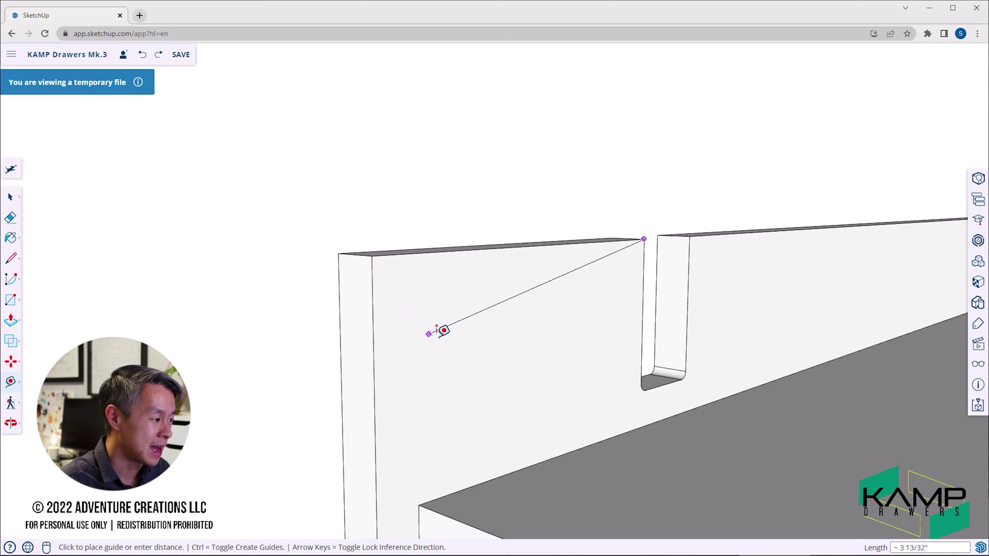
left_click(436, 337)
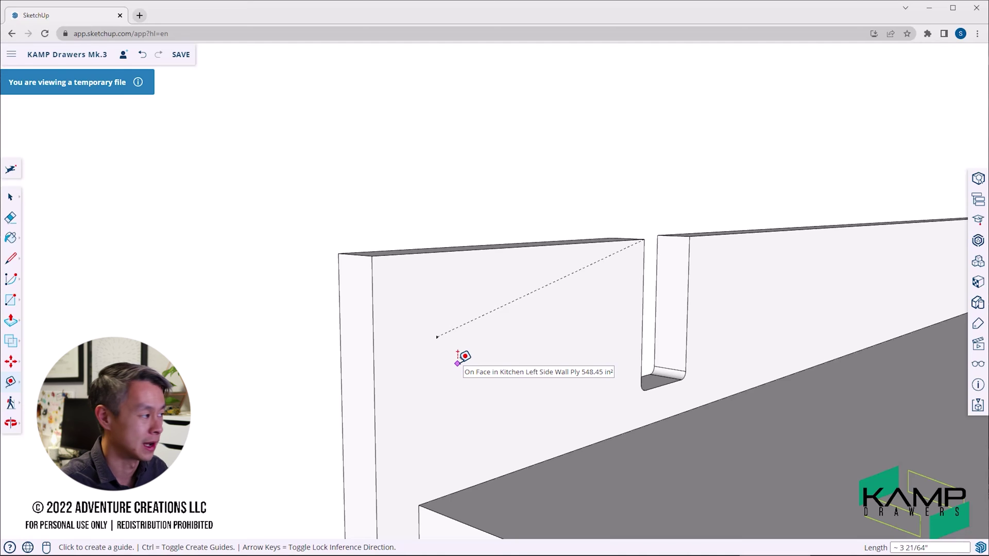
left_click(142, 54)
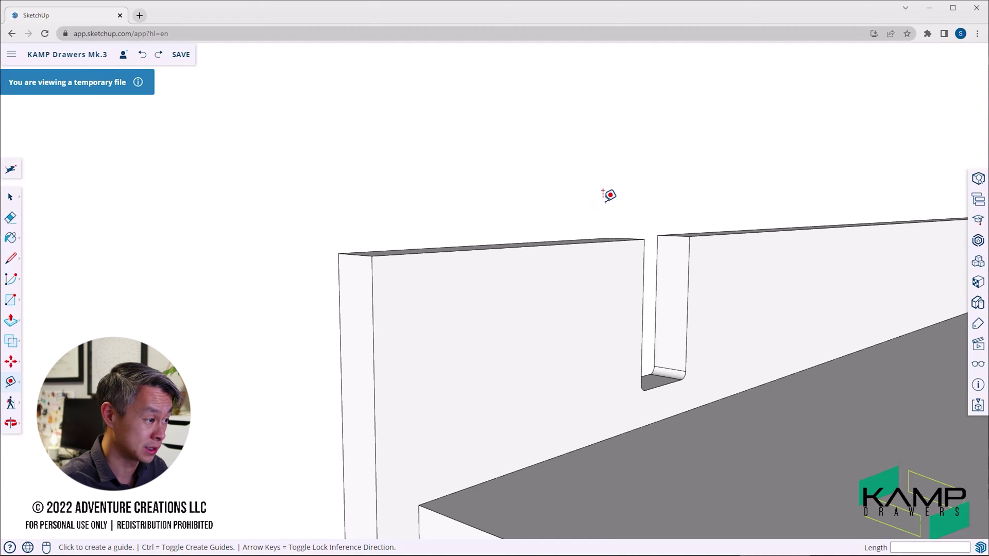
key("space")
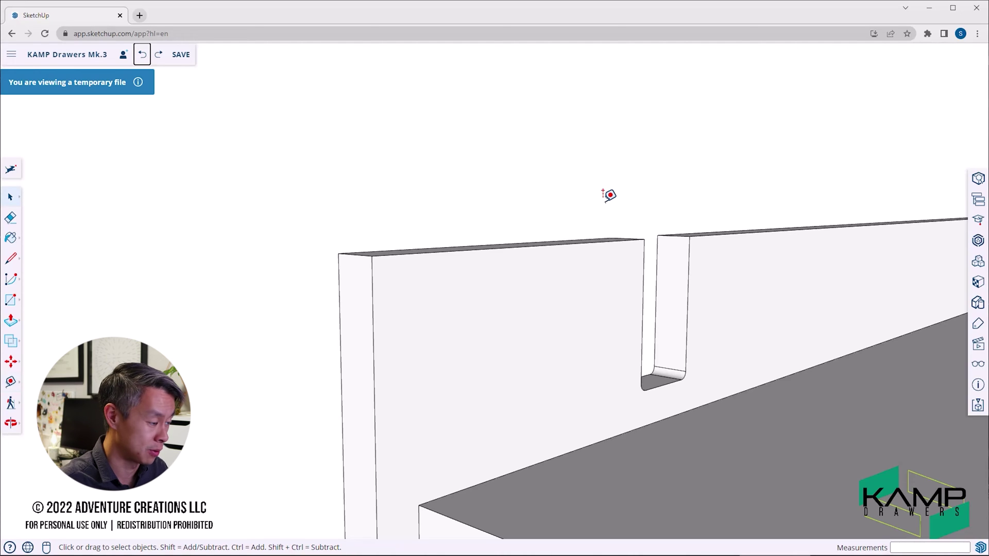
key("t")
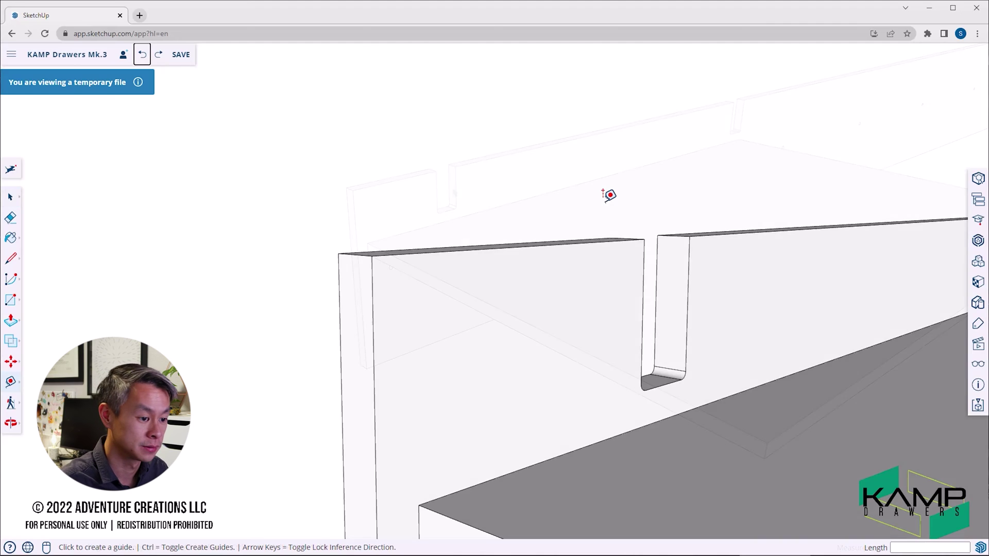
key("ctrl+y")
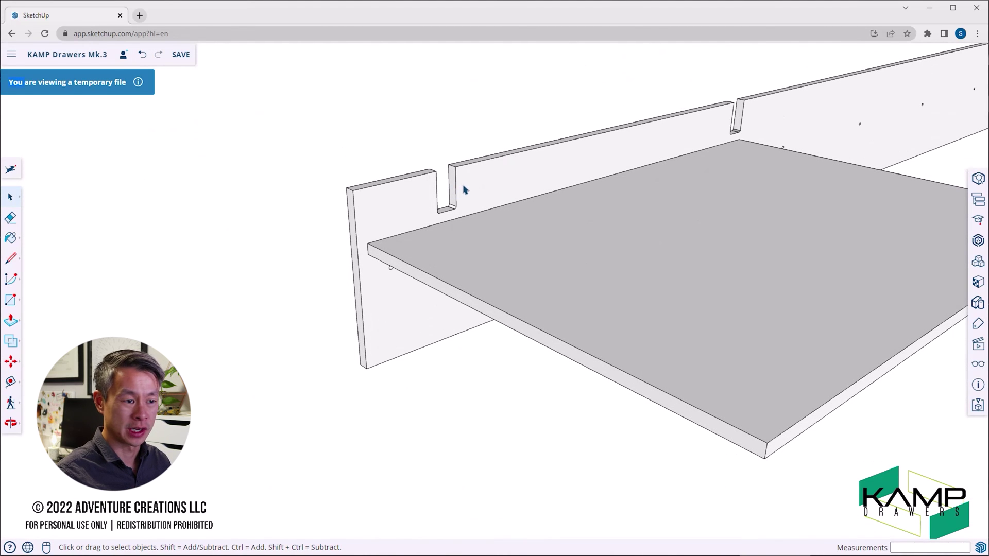
Step: Measure the depth of the side wall's front notch from its top corner down to its bottom edge with Tape Measure
scroll(463, 190, "up", 10)
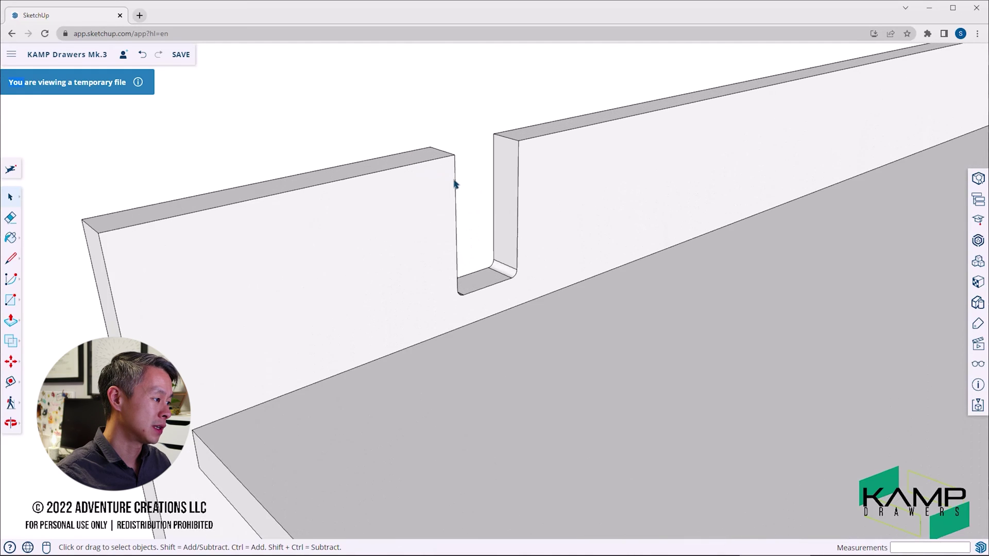
key("t")
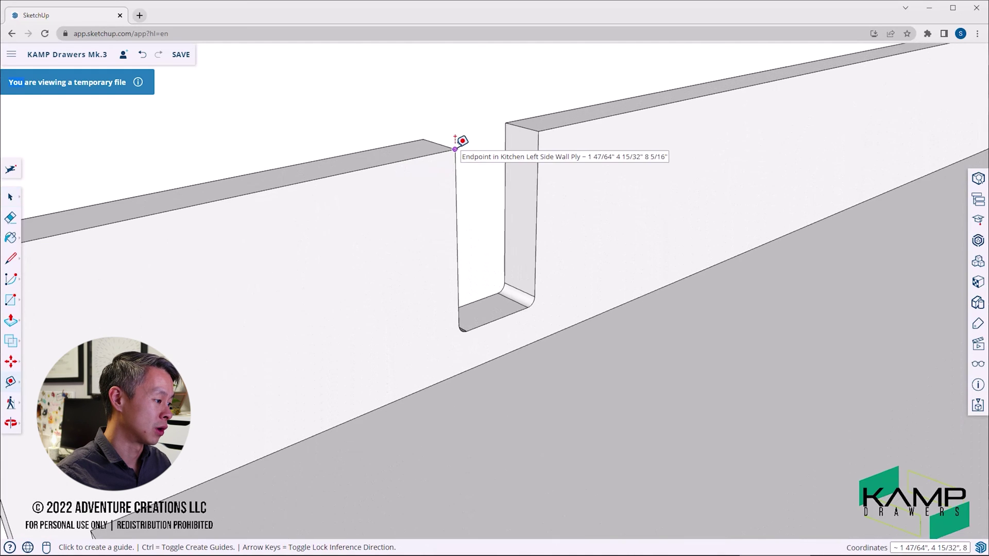
left_click(456, 149)
scroll(467, 309, "up", 5)
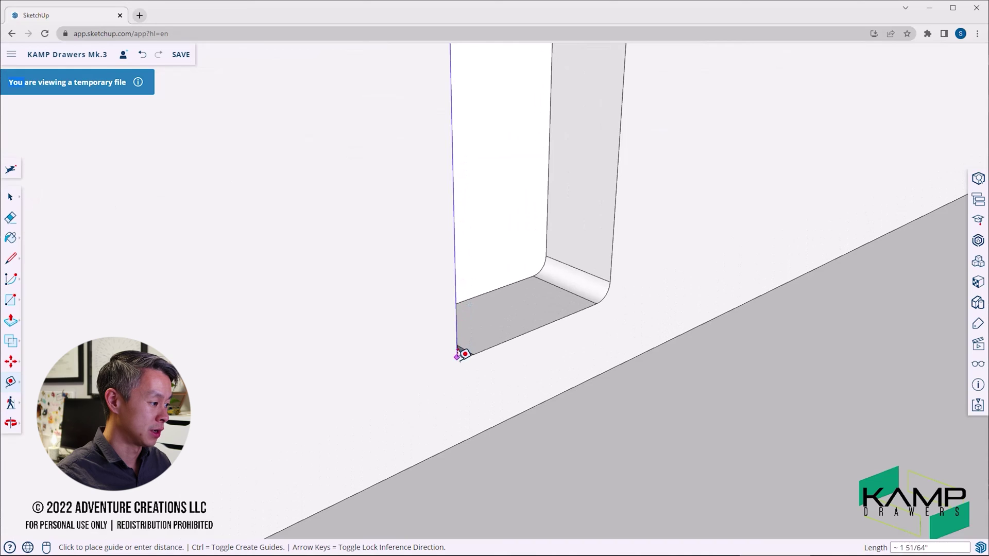
middle_click_drag(463, 355, 285, 239)
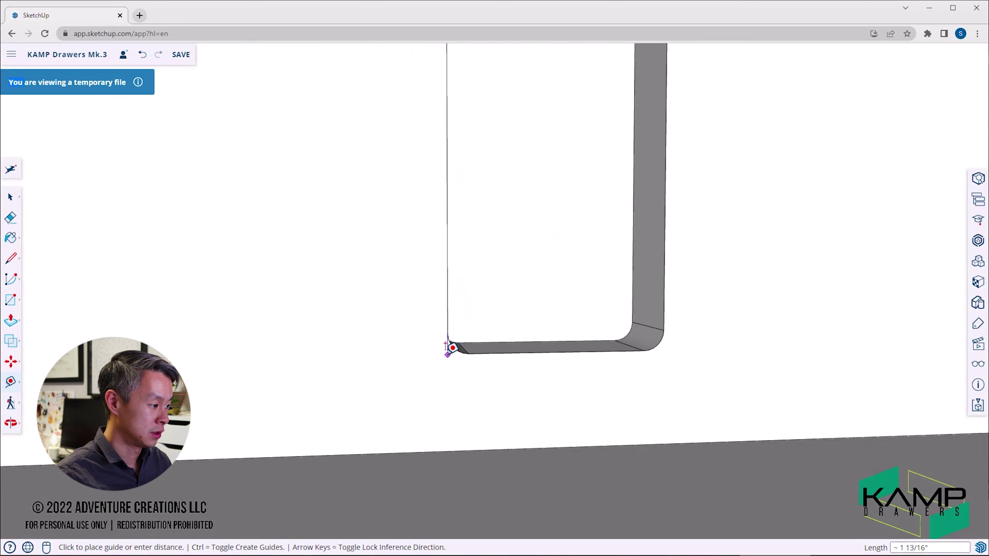
left_click(454, 347)
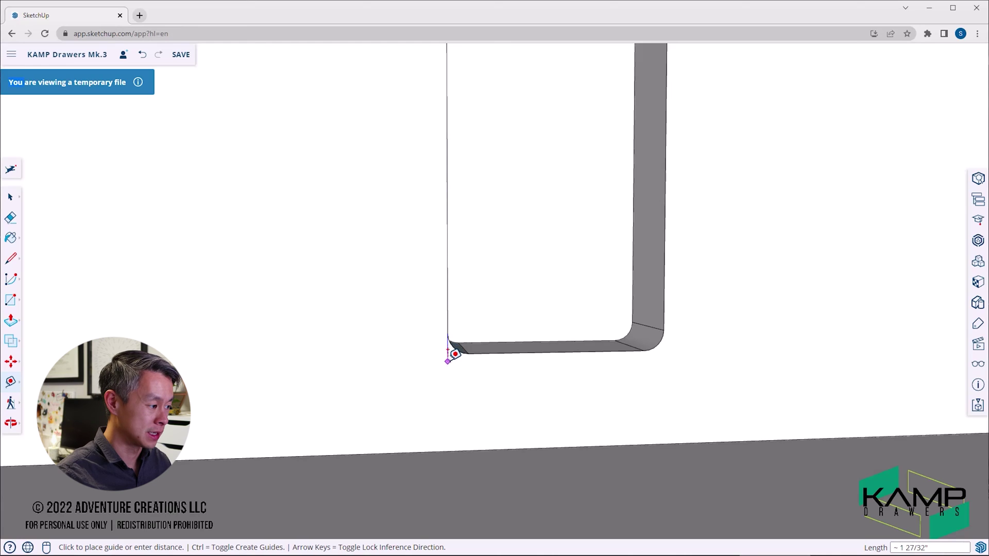
scroll(454, 352, "up", 3)
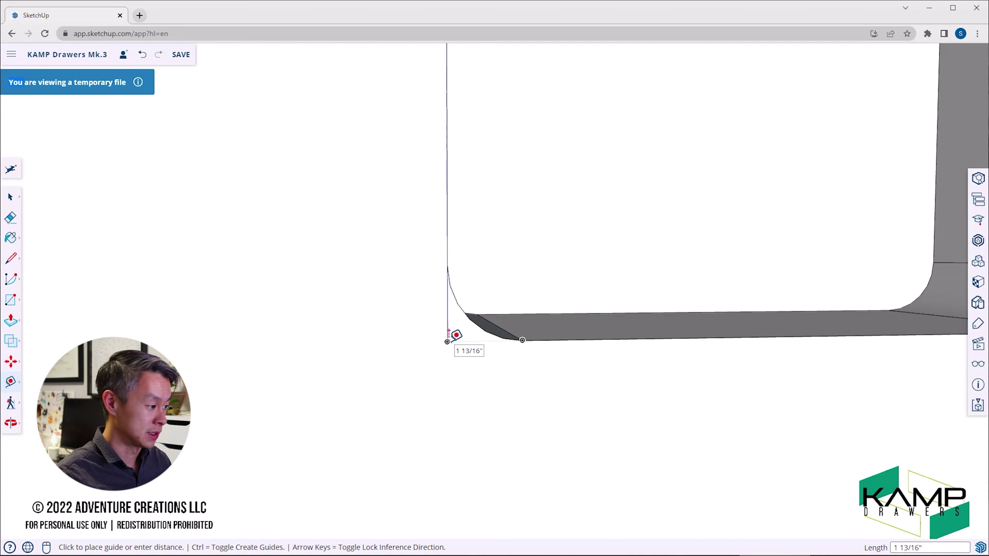
key("space")
Step: Measure the center-to-center distance between the side wall's first two holes below the bottom panel with Tape Measure
scroll(453, 341, "down", 3)
middle_click_drag(454, 342, 422, 393)
scroll(453, 415, "up", 4)
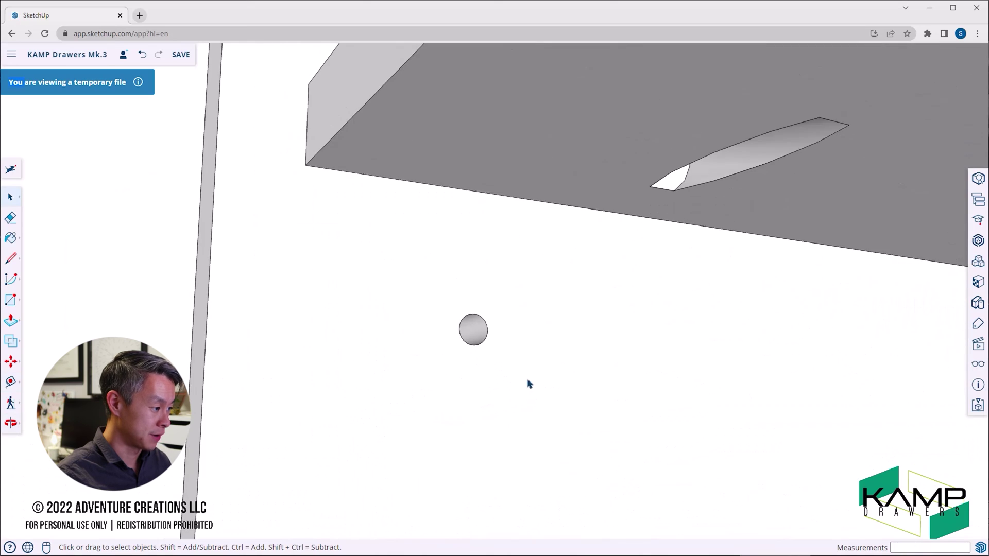
scroll(474, 365, "up", 3)
key("t")
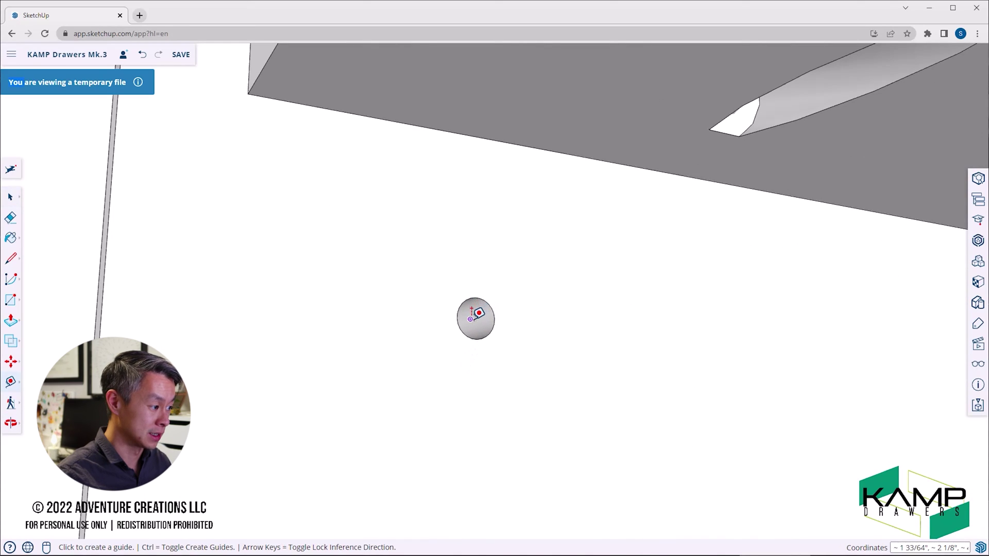
middle_click_drag(477, 314, 501, 357)
scroll(515, 345, "up", 3)
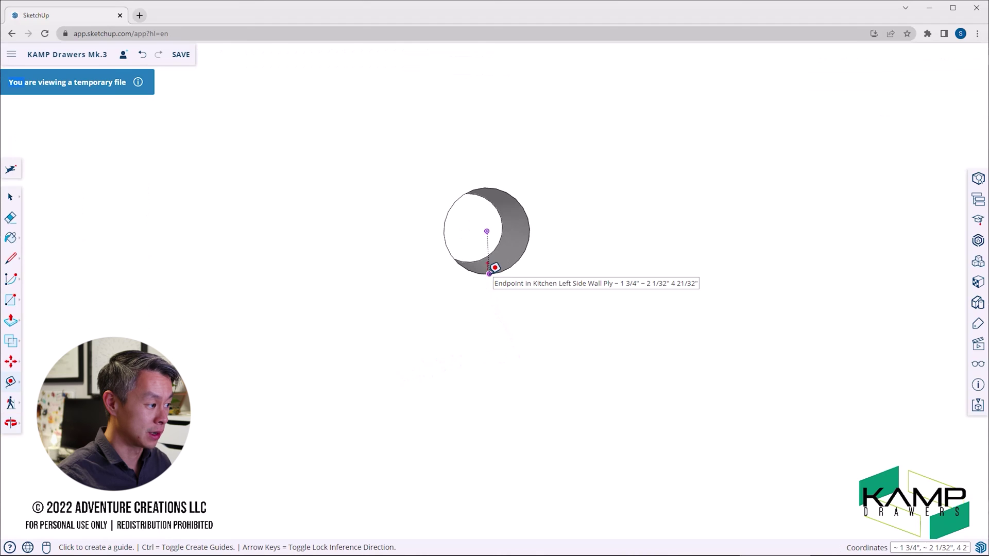
left_click(487, 230)
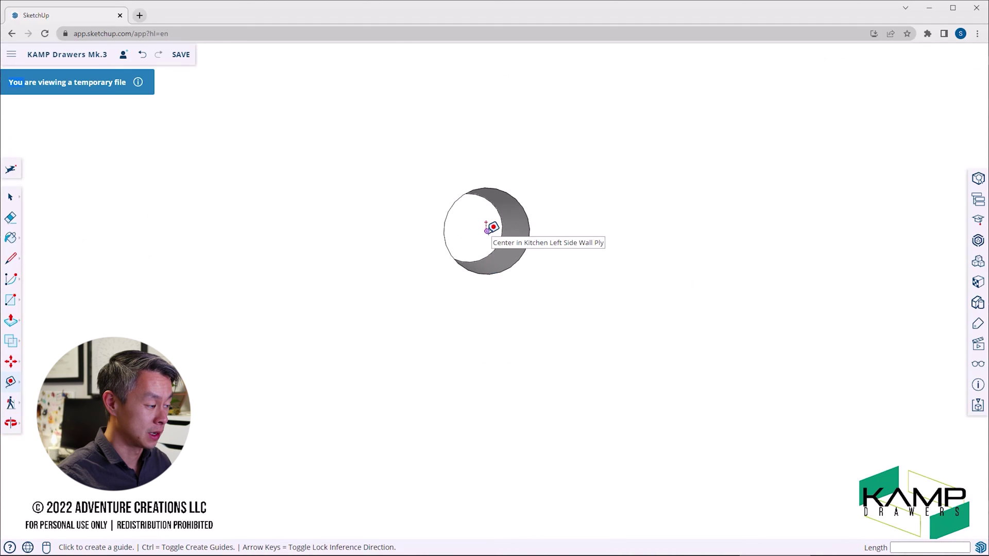
left_click(487, 231)
scroll(485, 230, "down", 5)
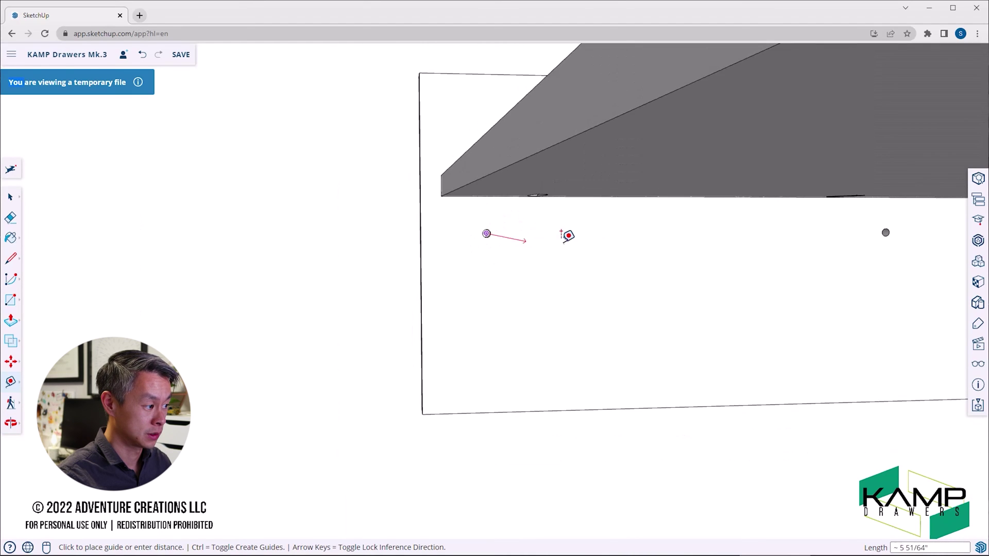
scroll(767, 230, "up", 3)
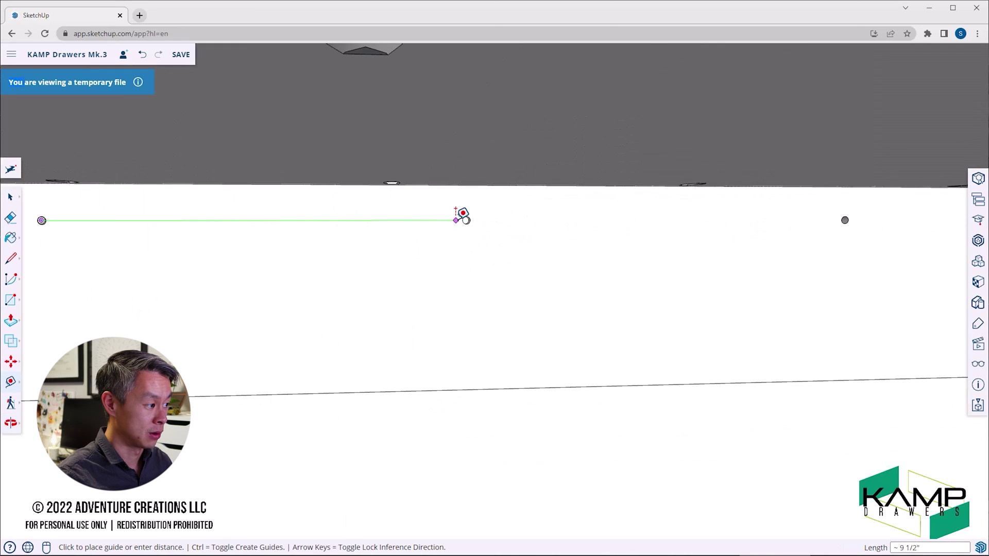
scroll(461, 214, "up", 3)
scroll(458, 219, "up", 4)
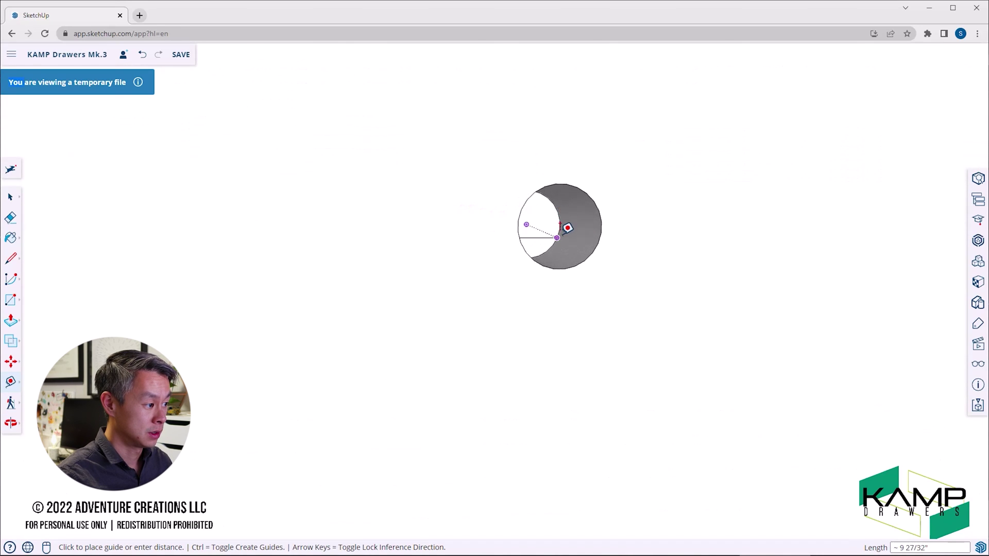
mouse_move(565, 227)
middle_mouse_down()
mouse_move(503, 251)
mouse_move(578, 223)
mouse_move(534, 241)
mouse_move(535, 226)
middle_mouse_up()
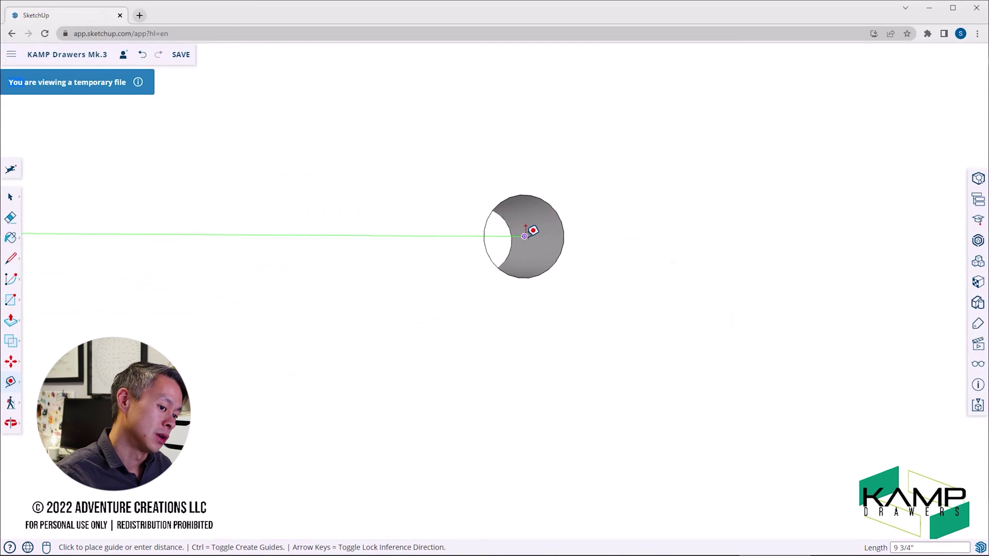
key("space")
Step: Show the list of scenes and switch the model to the Whole Unit scene
scroll(529, 248, "down", 8)
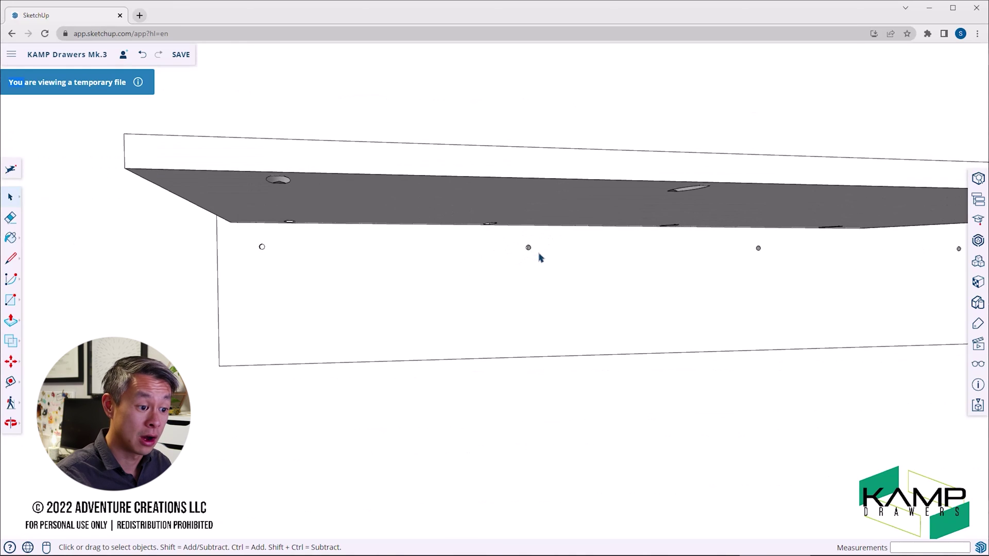
middle_click_drag(430, 234, 600, 319)
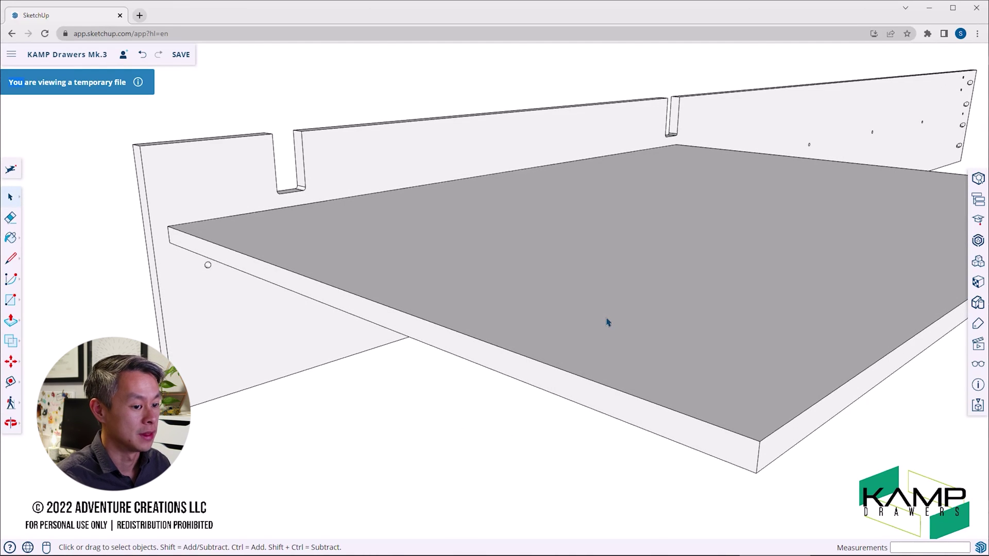
scroll(608, 322, "down", 2)
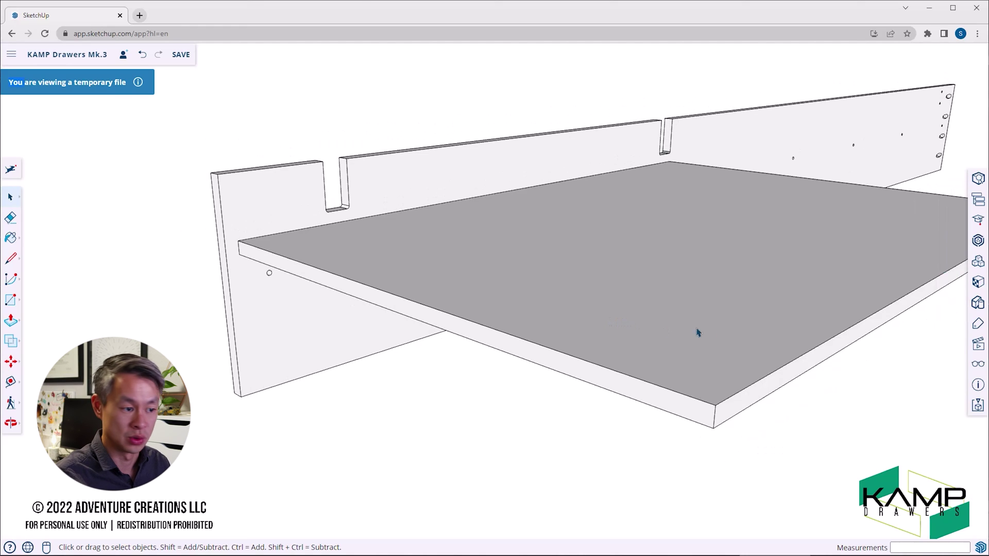
left_click(976, 343)
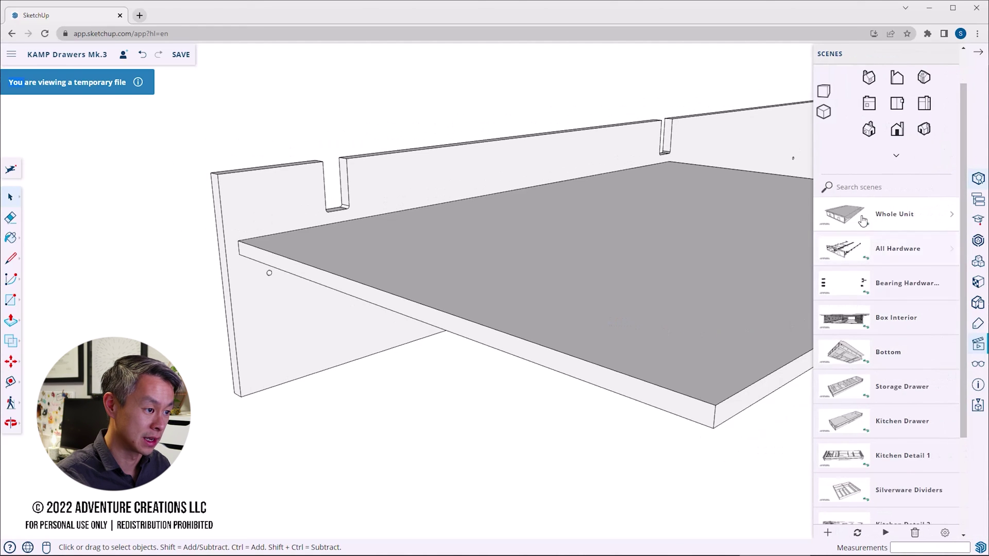
left_click(839, 231)
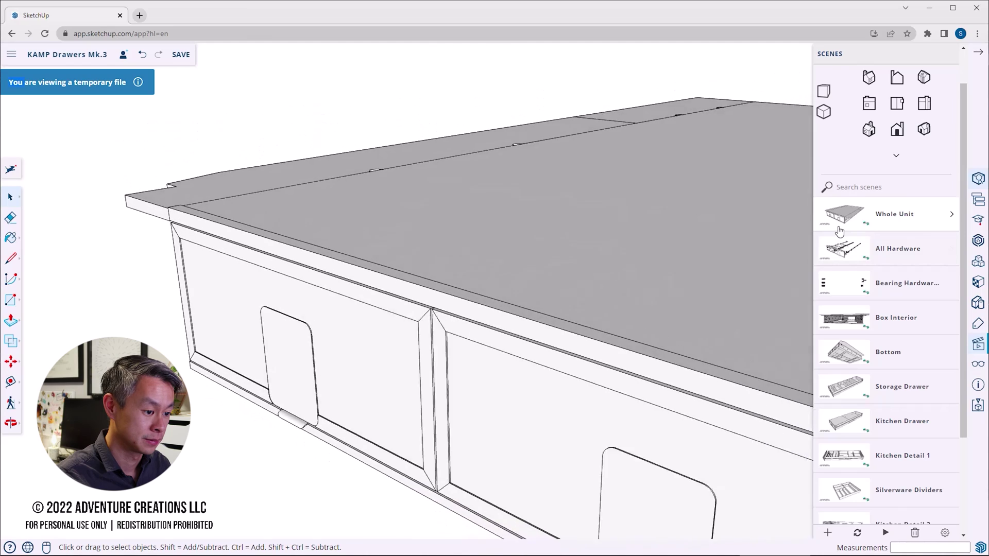